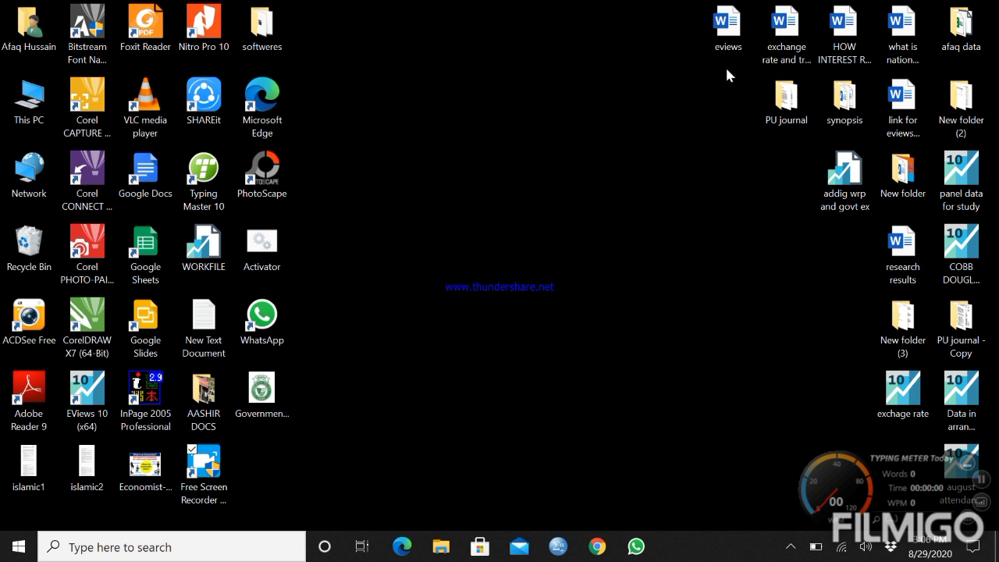
# Step: Open the eviews document in Word and read the outline, the time series table format and the research notes
pyautogui.doubleClick(730, 41)
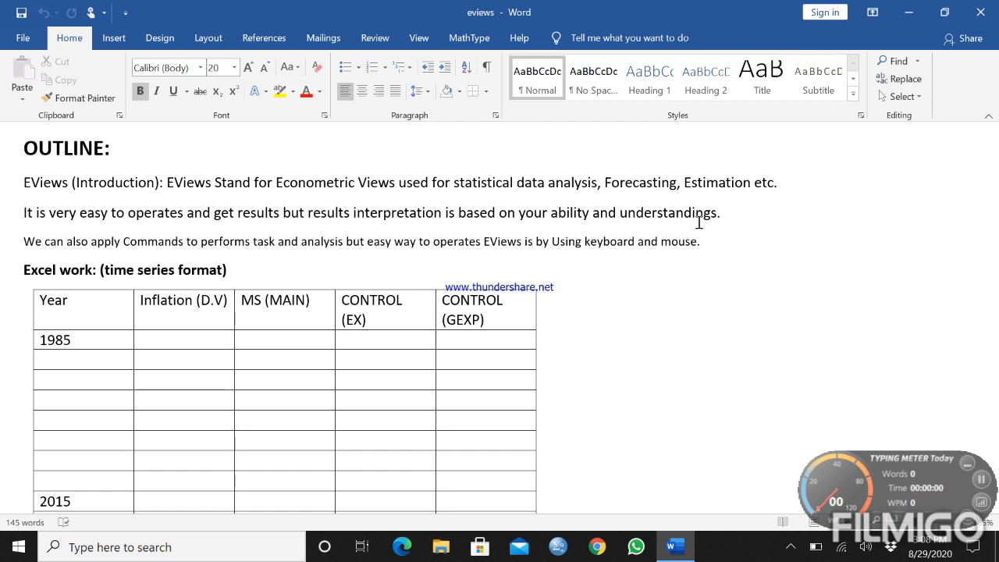
pyautogui.press('Down')
pyautogui.press('Down')
pyautogui.press('Down')
pyautogui.press('Down')
pyautogui.press('Down')
pyautogui.press('Down')
pyautogui.press('Down')
pyautogui.press('Down')
pyautogui.press('Down')
pyautogui.press('Down')
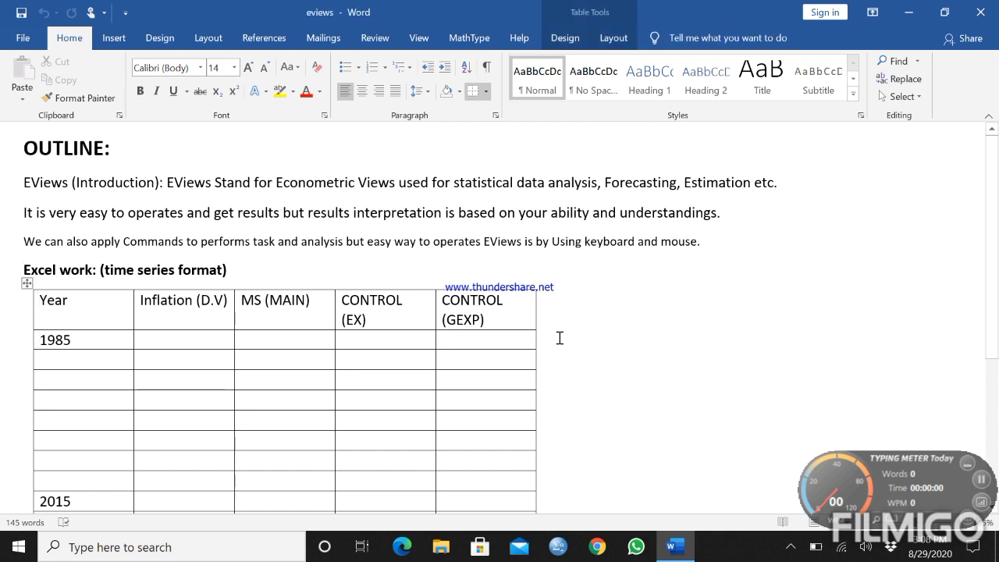
pyautogui.press('Down')
pyautogui.press('Down')
pyautogui.press('Down')
pyautogui.press('Down')
pyautogui.press('Down')
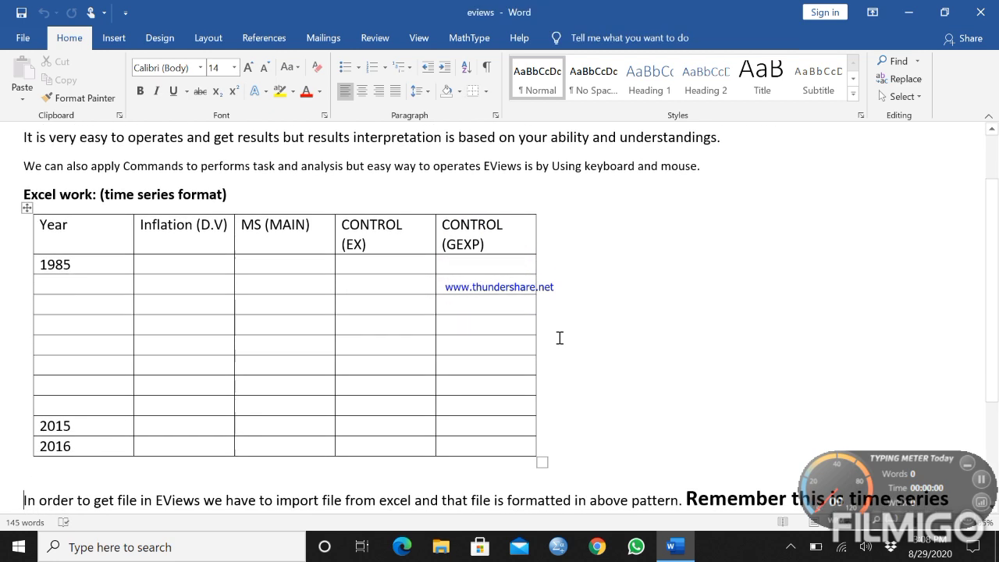
pyautogui.press('Down')
pyautogui.moveTo(27, 458)
pyautogui.press('Down')
pyautogui.press('Down')
pyautogui.press('Down')
pyautogui.press('Down')
pyautogui.press('Down')
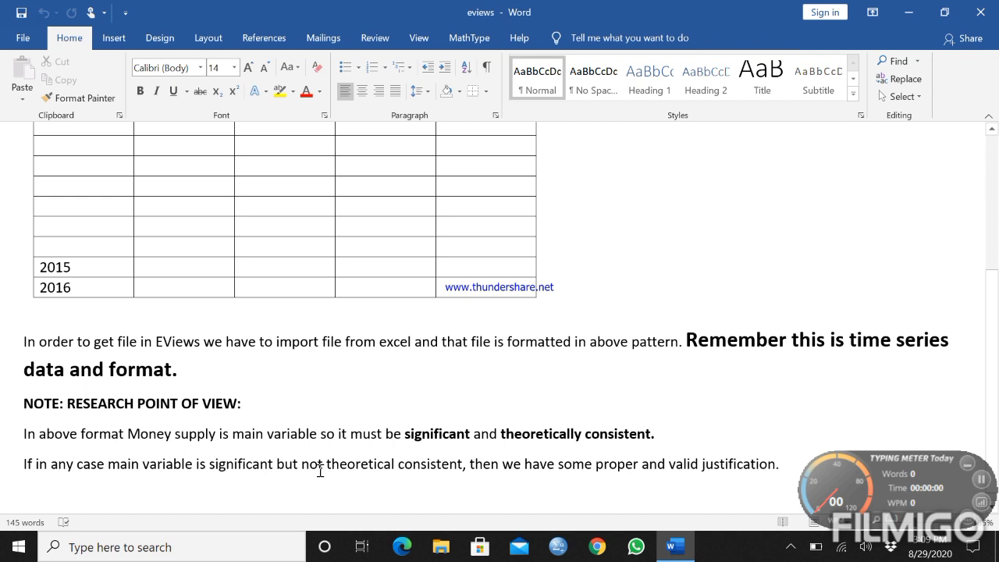
# Step: Go back up to the 2015 row of the time series table and close the eviews document
pyautogui.press('Up')
pyautogui.press('Up')
pyautogui.press('Up')
pyautogui.press('Up')
pyautogui.press('Up')
pyautogui.press('Up')
pyautogui.press('Up')
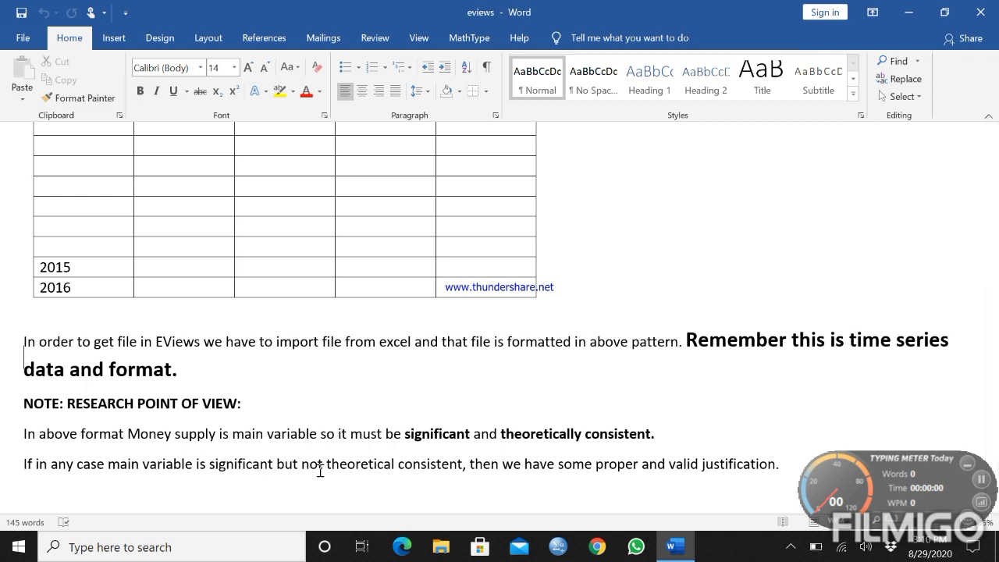
pyautogui.press('Up')
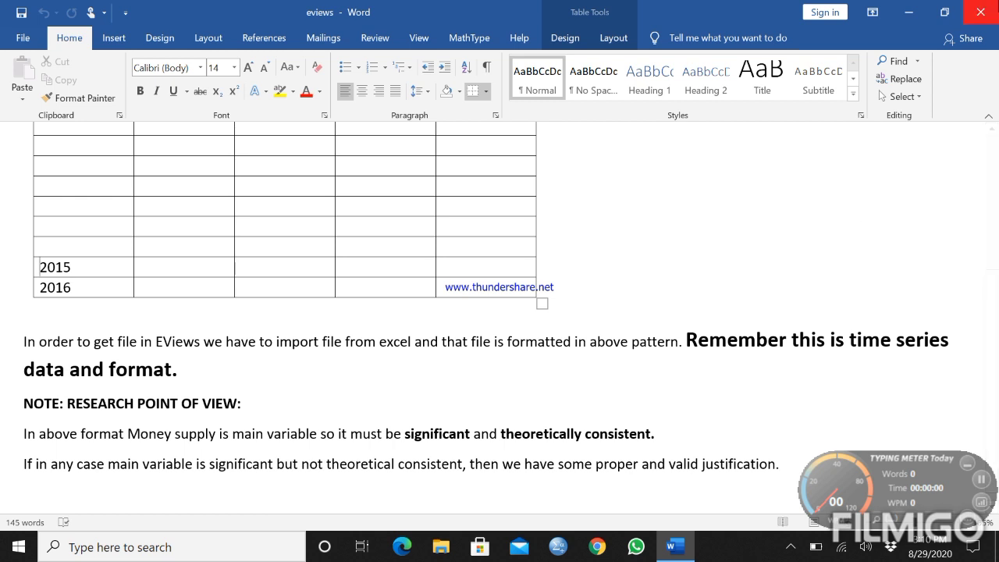
pyautogui.click(992, 8)
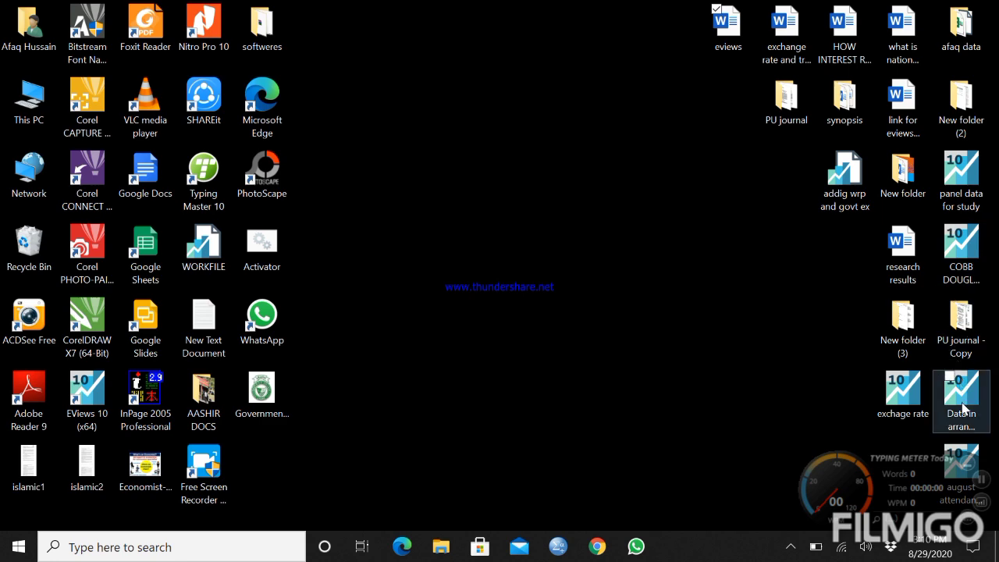
# Step: Open the Data in arrange way22 workbook in Excel and go to the year header in cell A1
pyautogui.doubleClick(962, 395)
pyautogui.rightClick(962, 402)
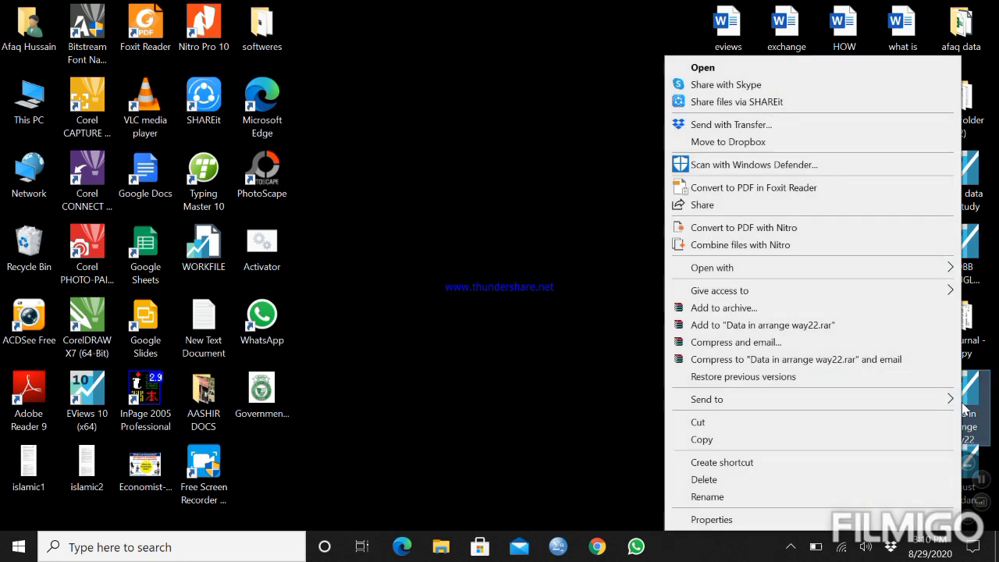
pyautogui.moveTo(819, 271)
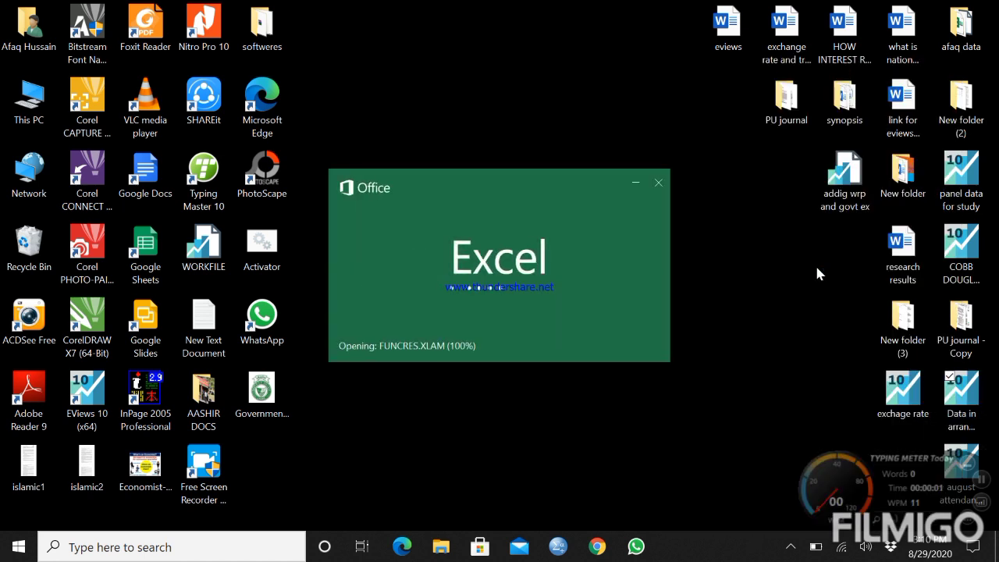
pyautogui.press('Up')
pyautogui.press('Up')
pyautogui.press('Up')
pyautogui.press('Up')
pyautogui.press('Up')
pyautogui.press('Up')
pyautogui.press('Up')
pyautogui.press('Up')
pyautogui.press('Up')
pyautogui.press('Up')
pyautogui.press('Up')
pyautogui.press('Up')
pyautogui.press('Up')
pyautogui.press('Up')
pyautogui.press('Up')
pyautogui.press('Up')
pyautogui.press('Up')
pyautogui.press('Up')
pyautogui.press('Up')
pyautogui.press('Up')
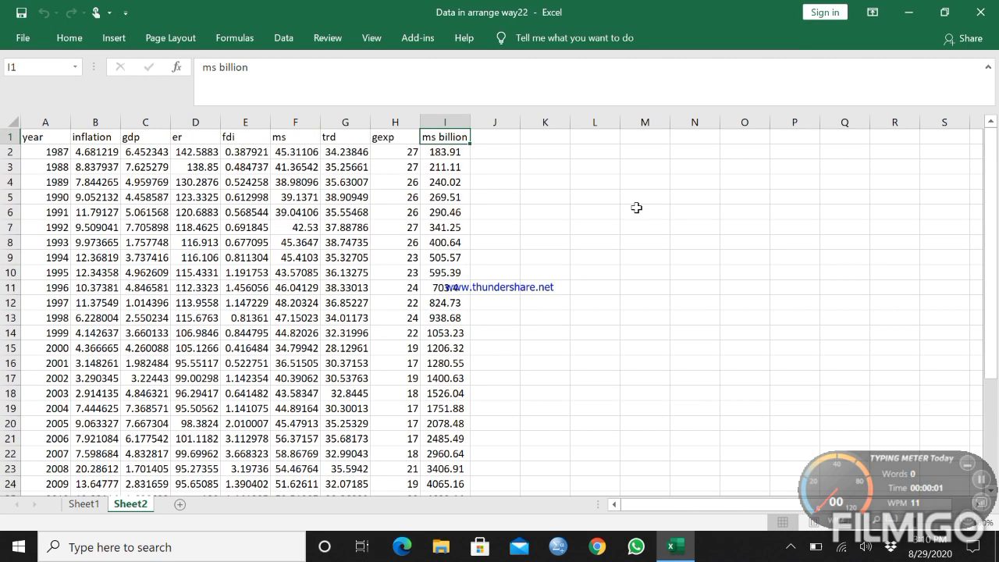
pyautogui.press('Left')
pyautogui.press('Left')
pyautogui.press('Left')
pyautogui.press('Left')
pyautogui.press('Left')
pyautogui.press('Left')
pyautogui.press('Left')
pyautogui.press('Left')
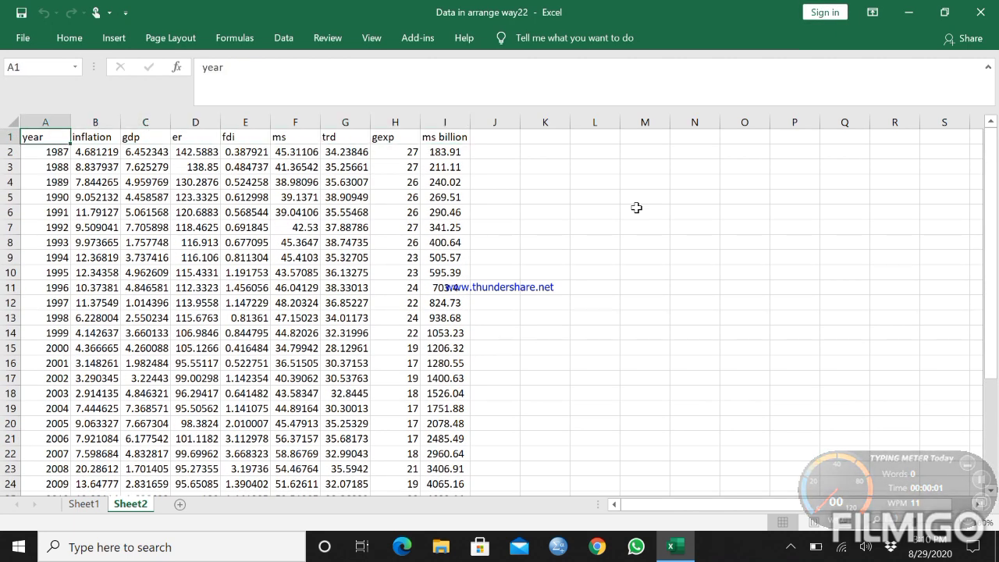
# Step: Examine the entries in the year column down through the data, ending back at the header
pyautogui.press('Down')
pyautogui.press('Down')
pyautogui.press('Down')
pyautogui.press('Up')
pyautogui.press('Up')
pyautogui.press('Down')
pyautogui.press('Down')
pyautogui.press('Down')
pyautogui.press('Down')
pyautogui.press('Down')
pyautogui.press('Down')
pyautogui.press('Down')
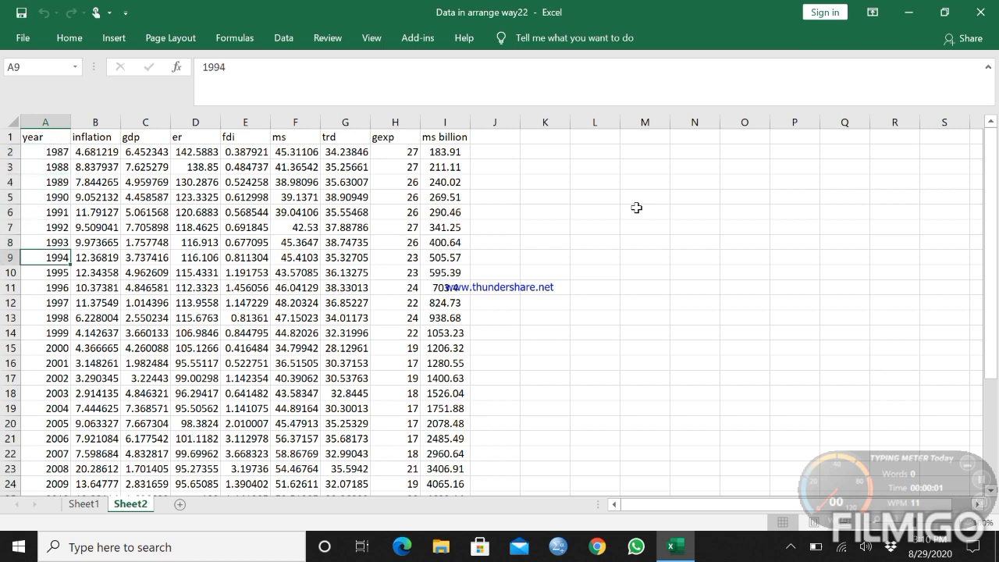
pyautogui.press('Down')
pyautogui.press('Down')
pyautogui.press('Down')
pyautogui.press('Down')
pyautogui.press('Down')
pyautogui.press('Down')
pyautogui.press('Down')
pyautogui.press('Down')
pyautogui.press('Down')
pyautogui.press('Down')
pyautogui.press('Down')
pyautogui.press('Down')
pyautogui.press('Down')
pyautogui.press('Down')
pyautogui.press('Down')
pyautogui.press('Down')
pyautogui.press('Down')
pyautogui.press('Down')
pyautogui.press('Down')
pyautogui.press('Down')
pyautogui.press('Up')
pyautogui.press('Up')
pyautogui.press('Up')
pyautogui.press('Up')
pyautogui.press('Up')
pyautogui.press('Up')
pyautogui.press('Up')
pyautogui.press('Up')
pyautogui.press('Up')
pyautogui.press('Up')
pyautogui.press('Up')
pyautogui.press('Up')
pyautogui.press('Up')
pyautogui.press('Up')
pyautogui.press('Up')
pyautogui.press('Up')
pyautogui.press('Up')
pyautogui.press('Up')
pyautogui.press('Up')
pyautogui.press('Up')
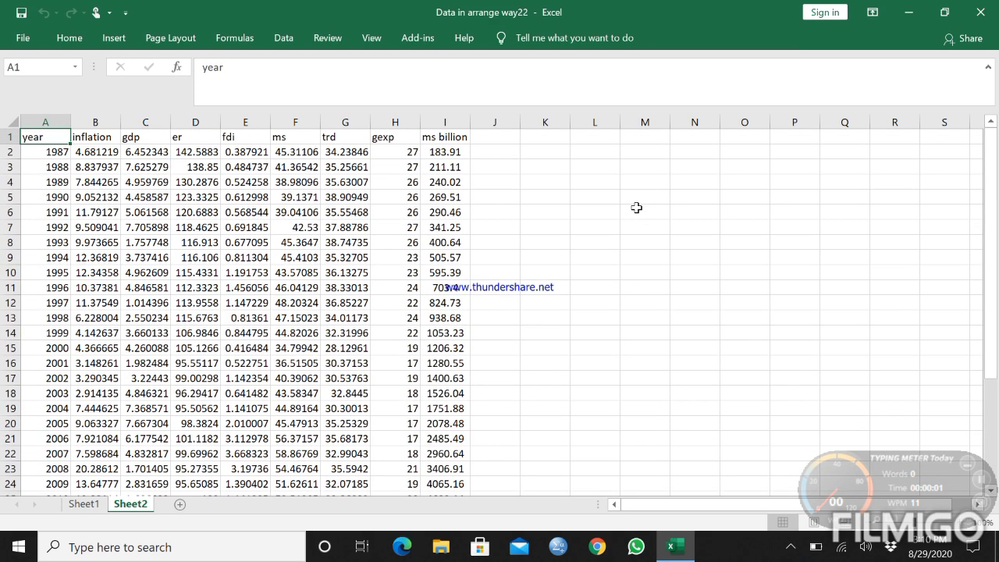
# Step: Examine the inflation, gdp, er and fdi columns and close the workbook
pyautogui.press('Right')
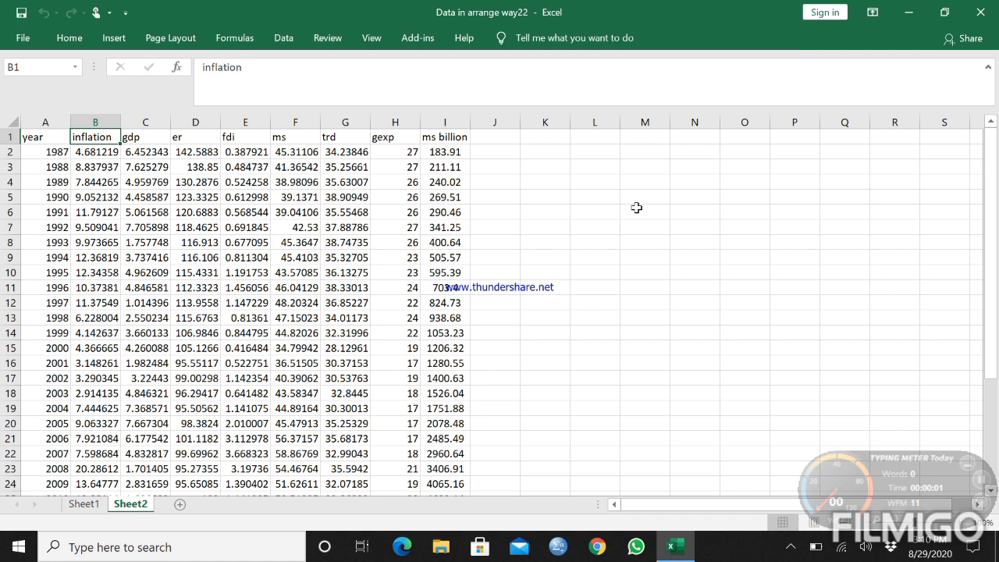
pyautogui.press('Down')
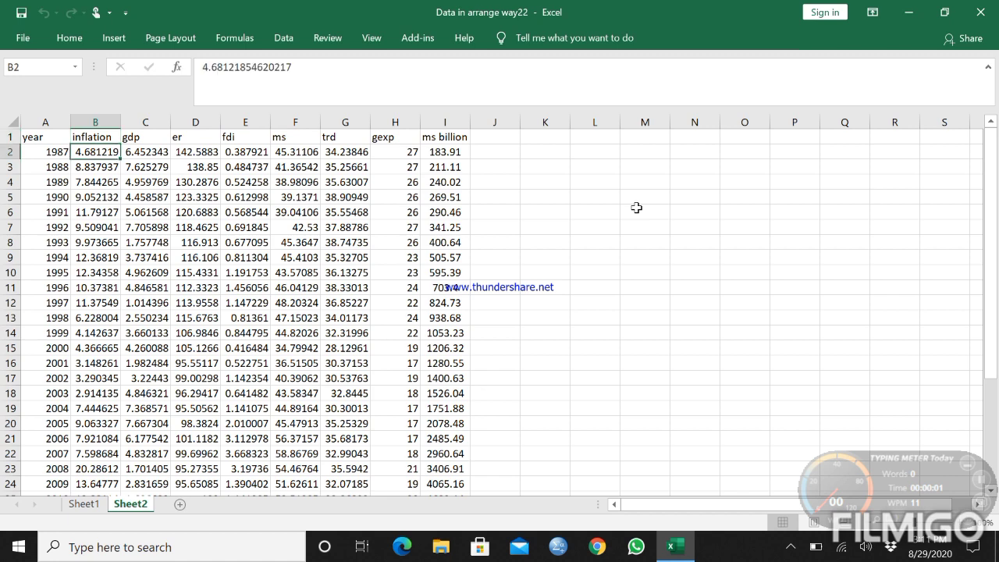
pyautogui.press('Down')
pyautogui.press('Right')
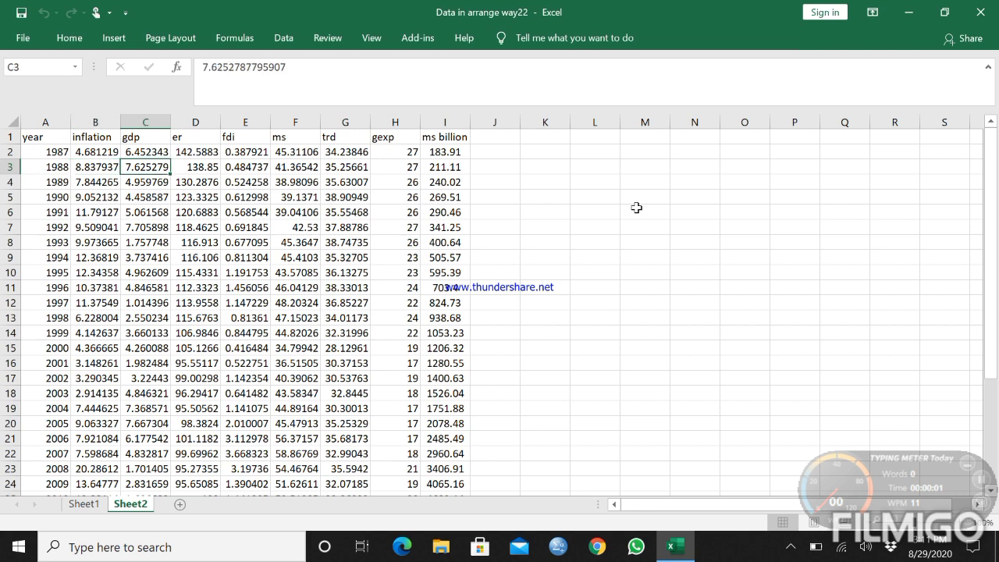
pyautogui.press('Up')
pyautogui.press('Up')
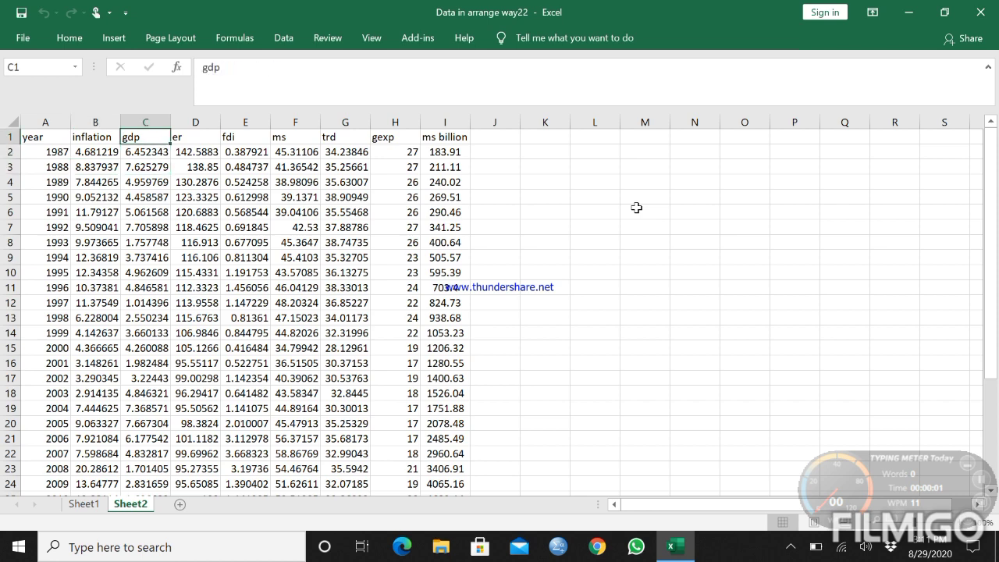
pyautogui.press('Right')
pyautogui.press('Right')
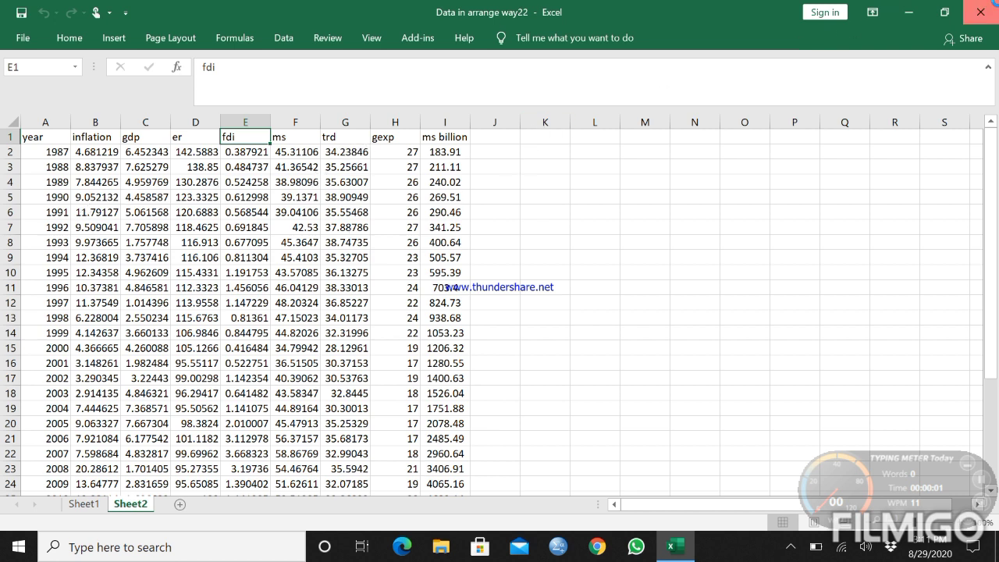
pyautogui.click(981, 12)
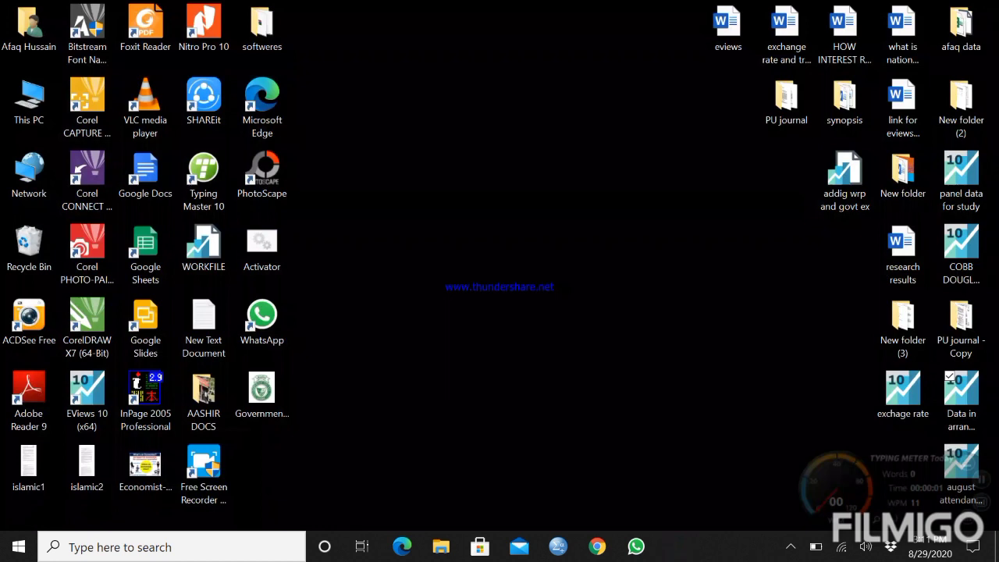
# Step: Launch EViews 10 and start a new workfile with the Dated - regular frequency structure
pyautogui.doubleClick(87, 402)
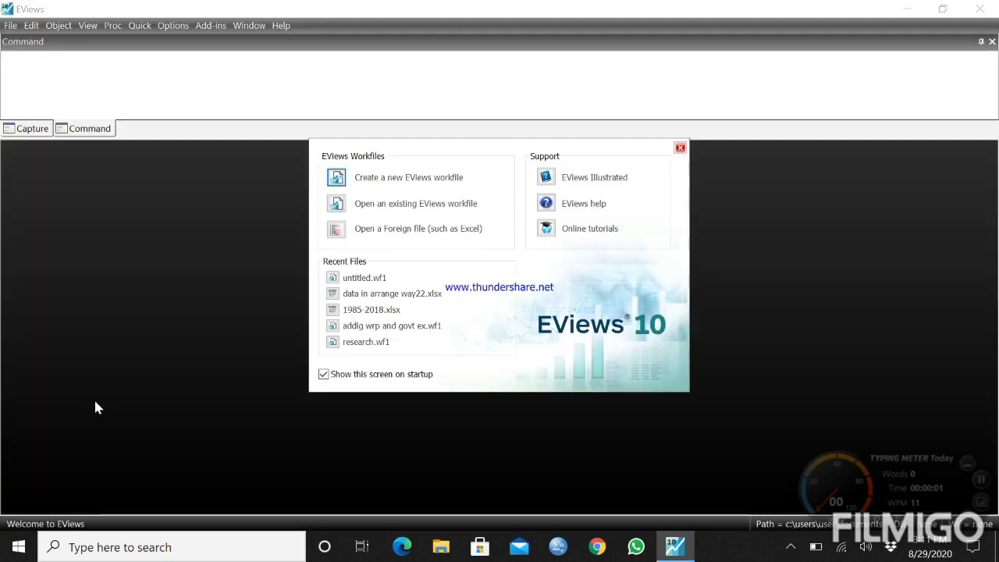
pyautogui.click(431, 180)
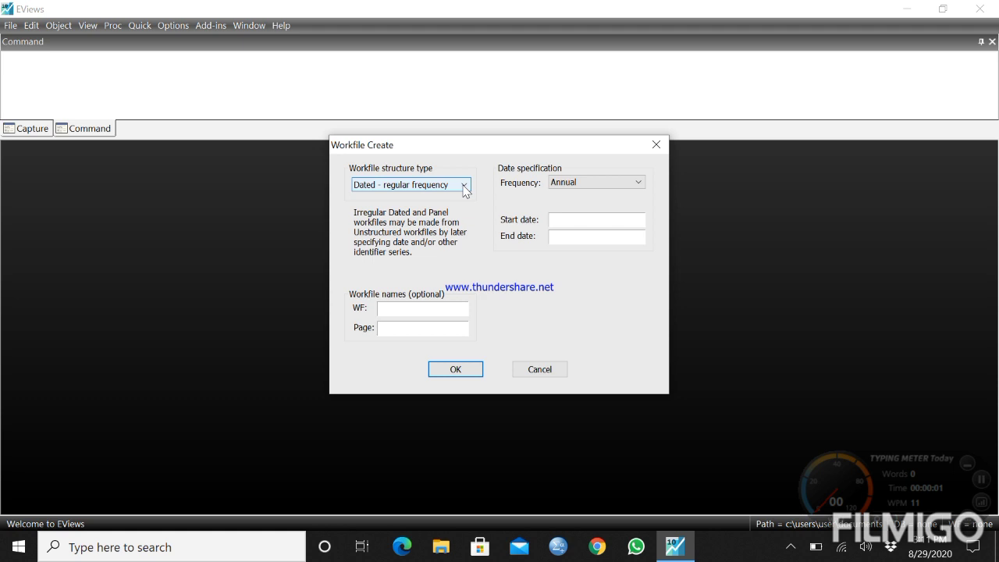
pyautogui.click(466, 191)
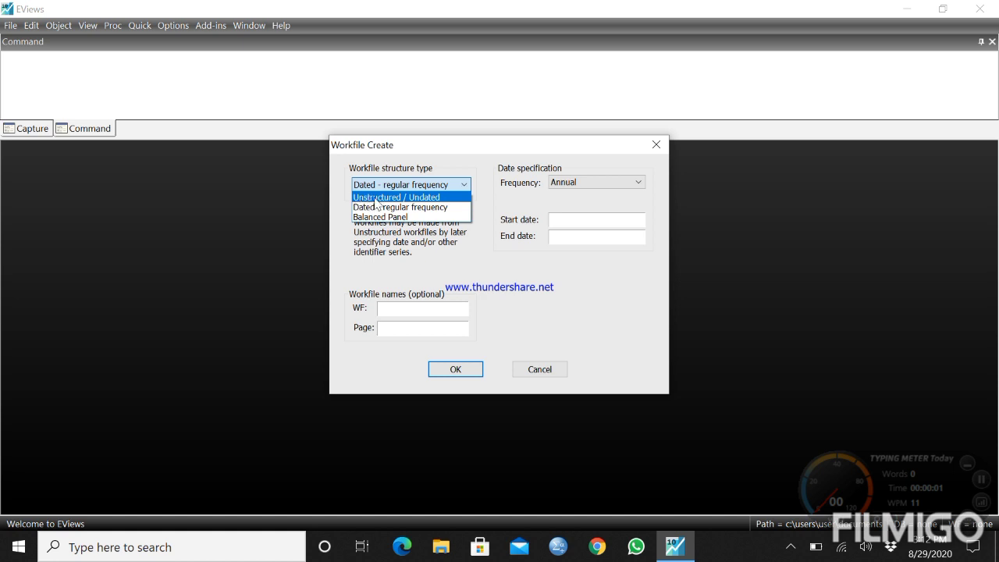
pyautogui.click(421, 207)
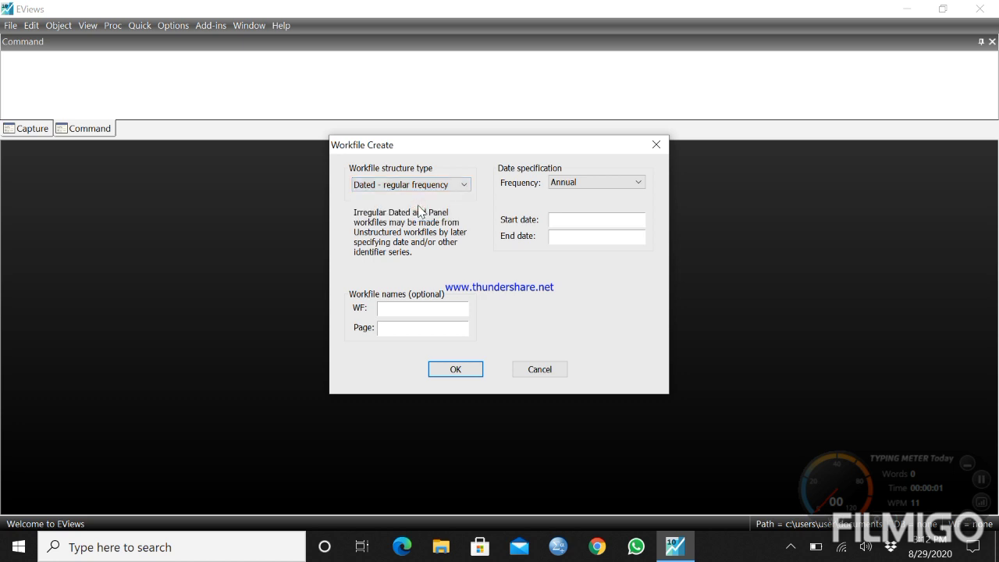
# Step: Create the workfile with Annual frequency from 1987 to 2017 and maximize its window
pyautogui.click(612, 185)
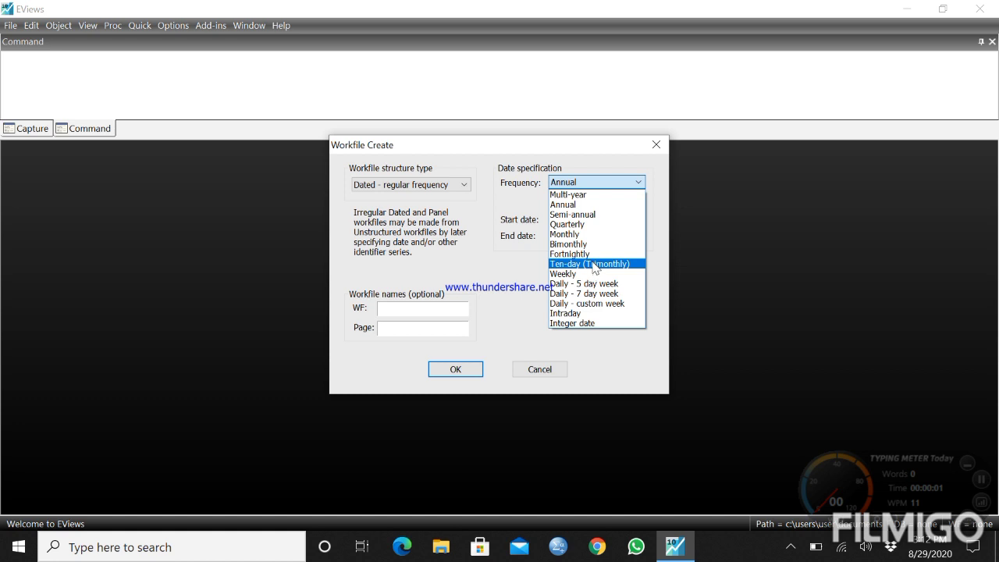
pyautogui.click(602, 205)
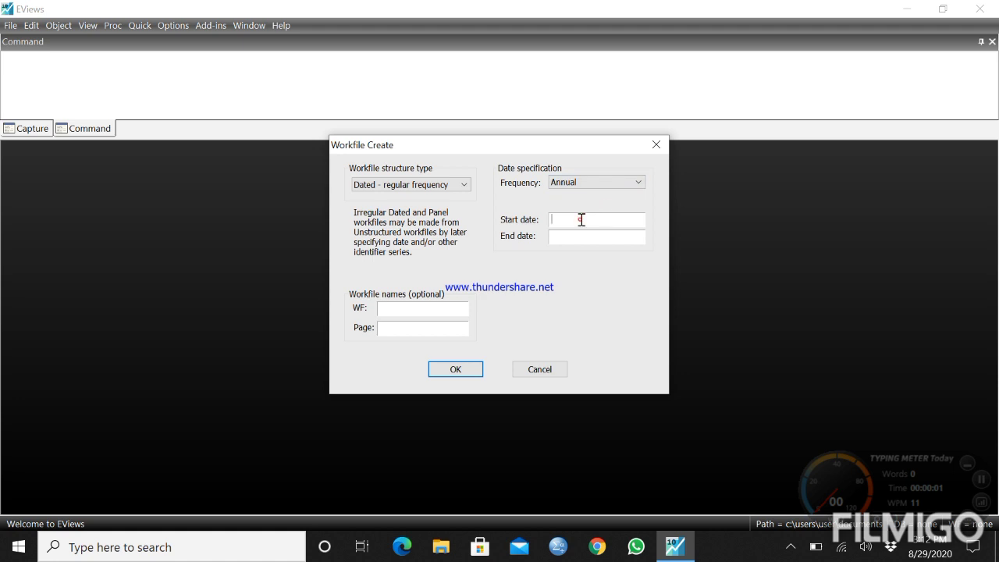
pyautogui.write('1987')
pyautogui.click(582, 234)
pyautogui.write('2017')
pyautogui.click(456, 370)
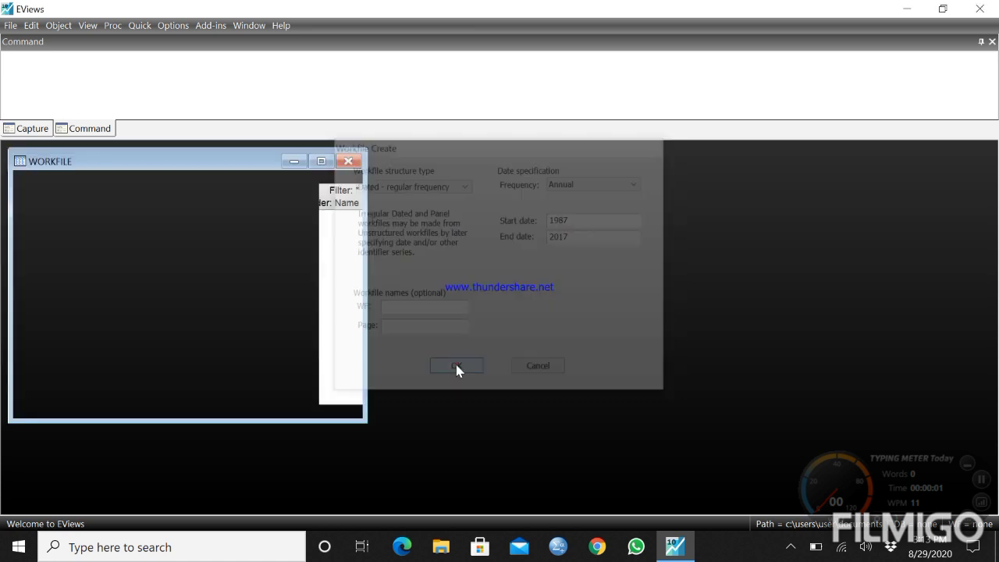
pyautogui.click(321, 161)
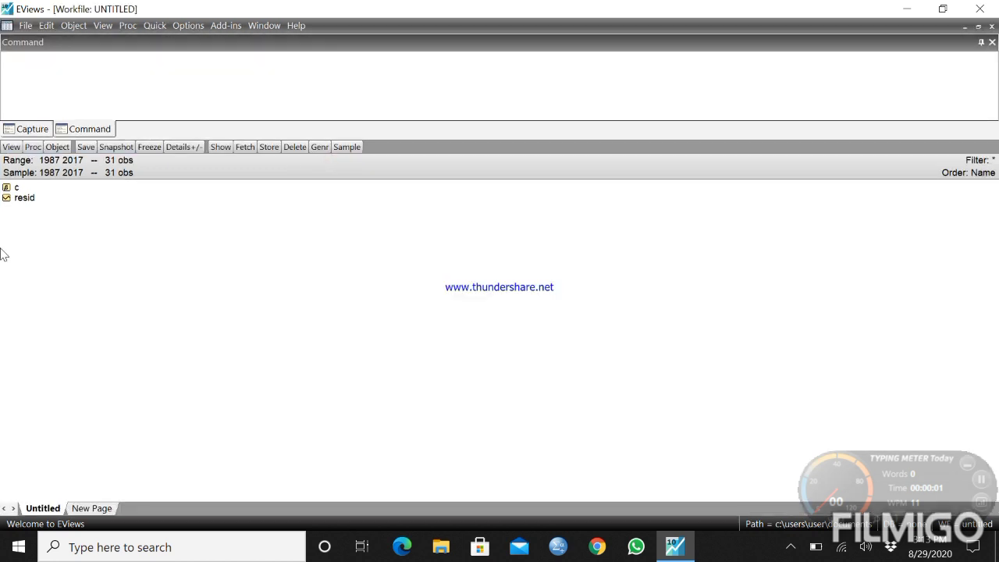
# Step: Inspect the contents of the default c and resid objects, closing each one
pyautogui.doubleClick(16, 188)
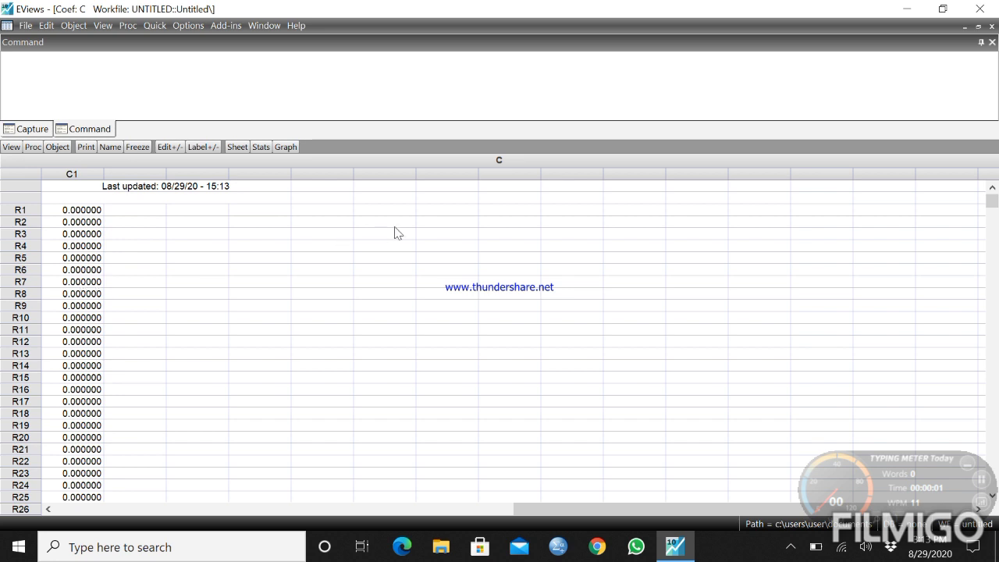
pyautogui.click(993, 26)
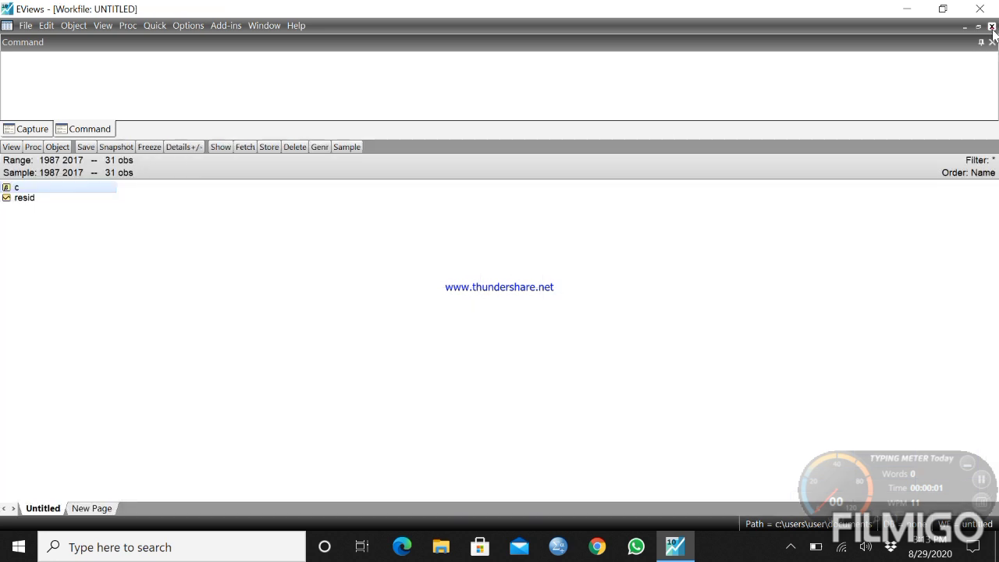
pyautogui.doubleClick(63, 197)
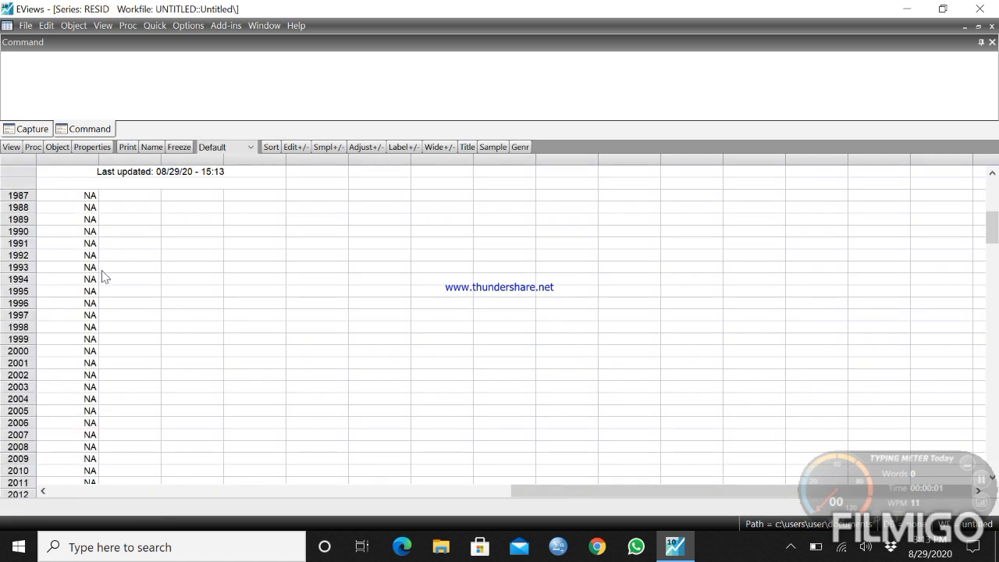
pyautogui.click(992, 26)
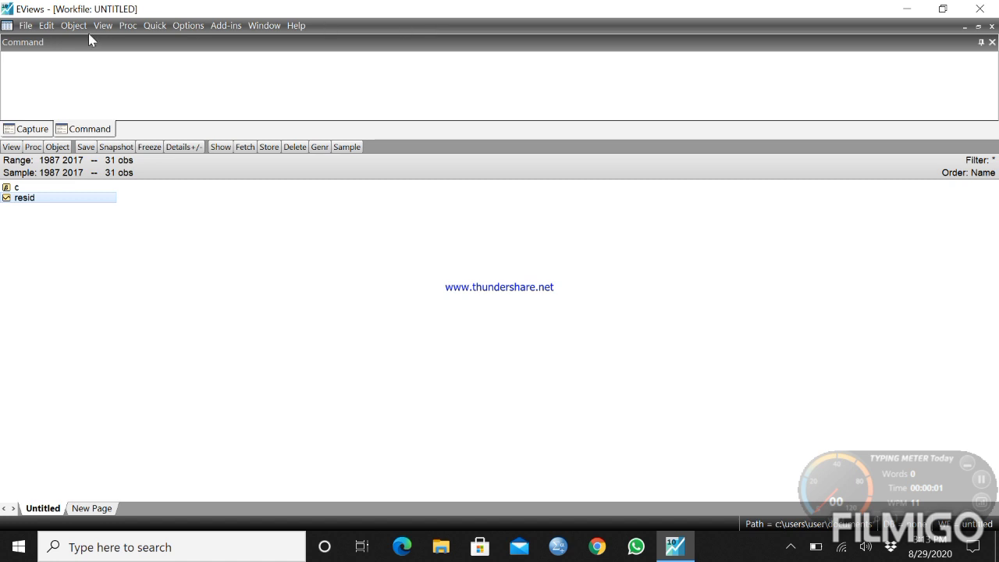
# Step: Start importing data from a file into the workfile and browse to the Desktop folder
pyautogui.click(26, 26)
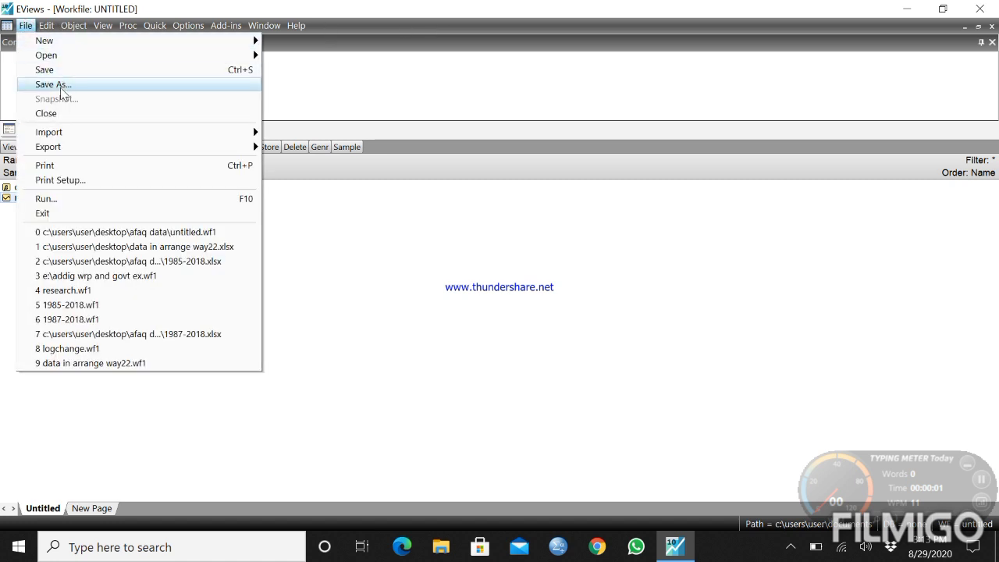
pyautogui.moveTo(68, 136)
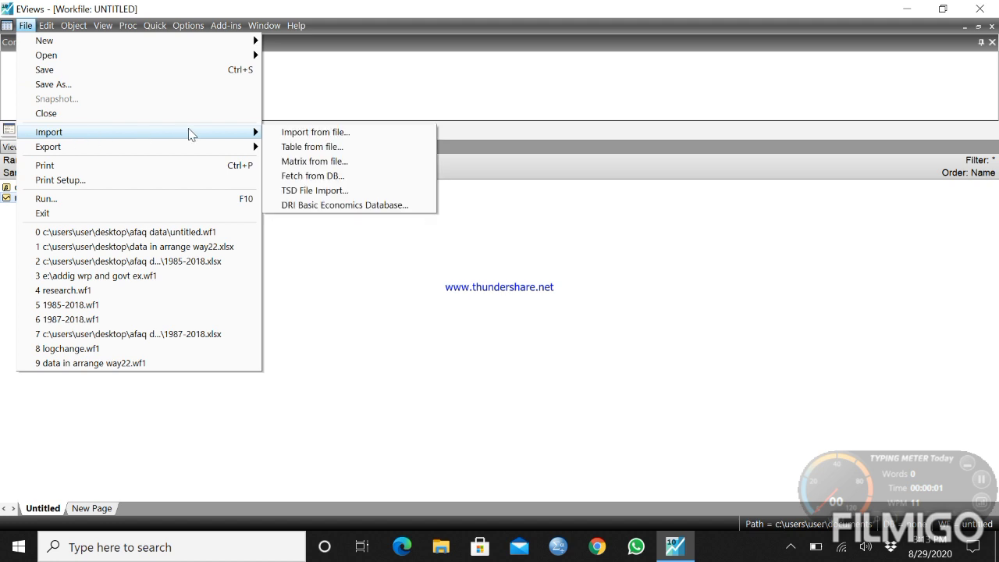
pyautogui.click(296, 135)
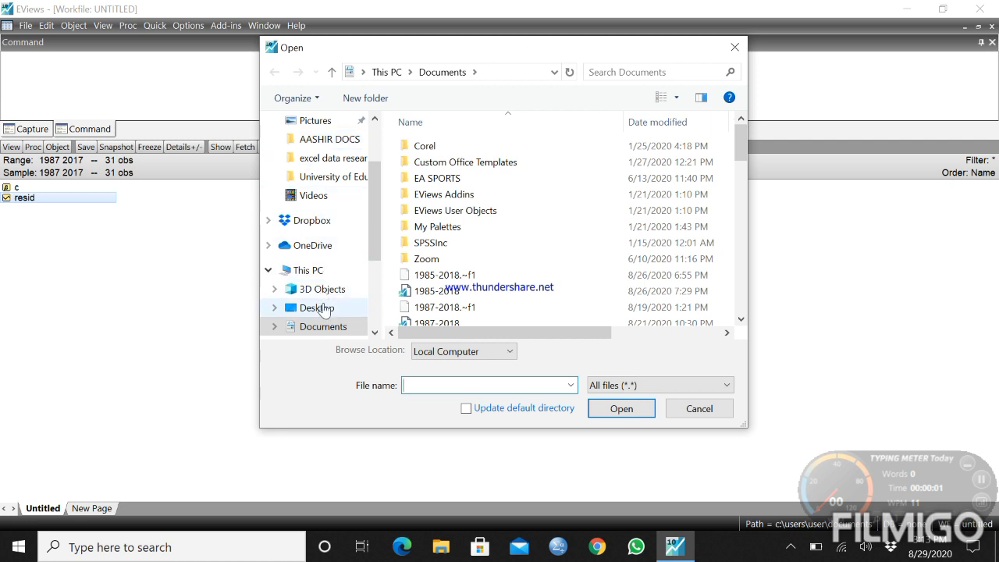
pyautogui.click(324, 310)
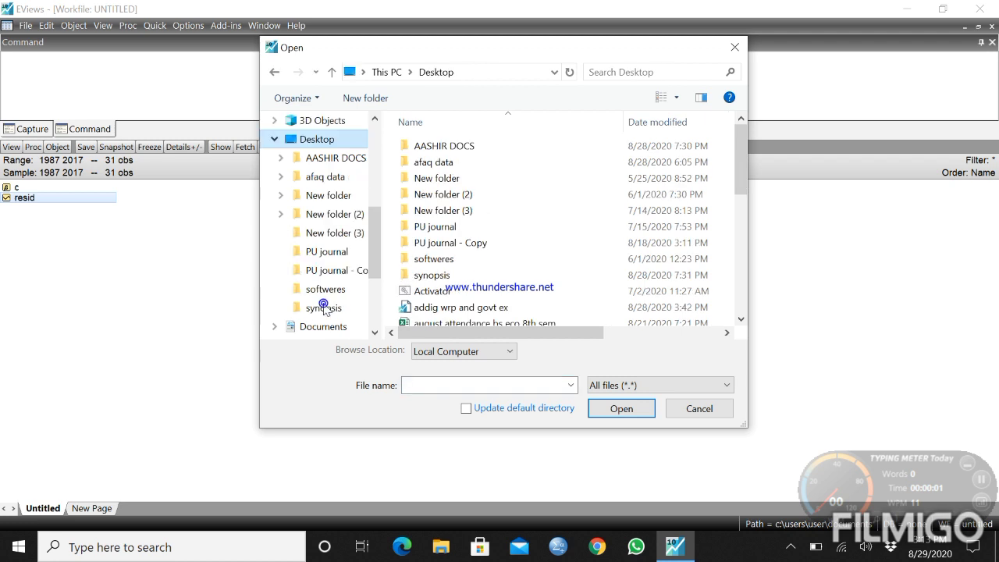
# Step: Find the Excel workbook "Data in arrange way22" in the Desktop folder and open it for import
pyautogui.click(741, 321)
pyautogui.click(741, 321)
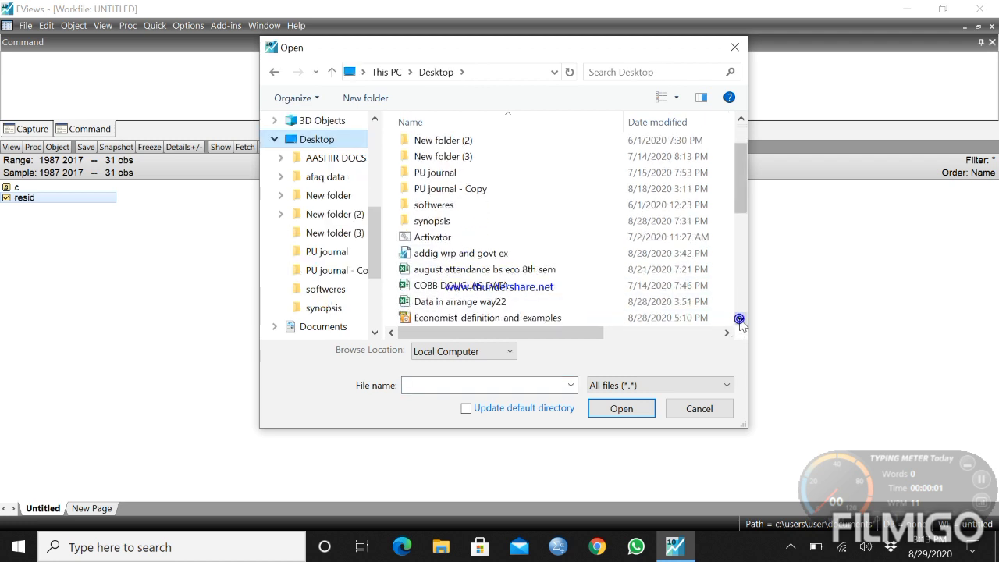
pyautogui.click(741, 321)
pyautogui.click(741, 321)
pyautogui.click(741, 321)
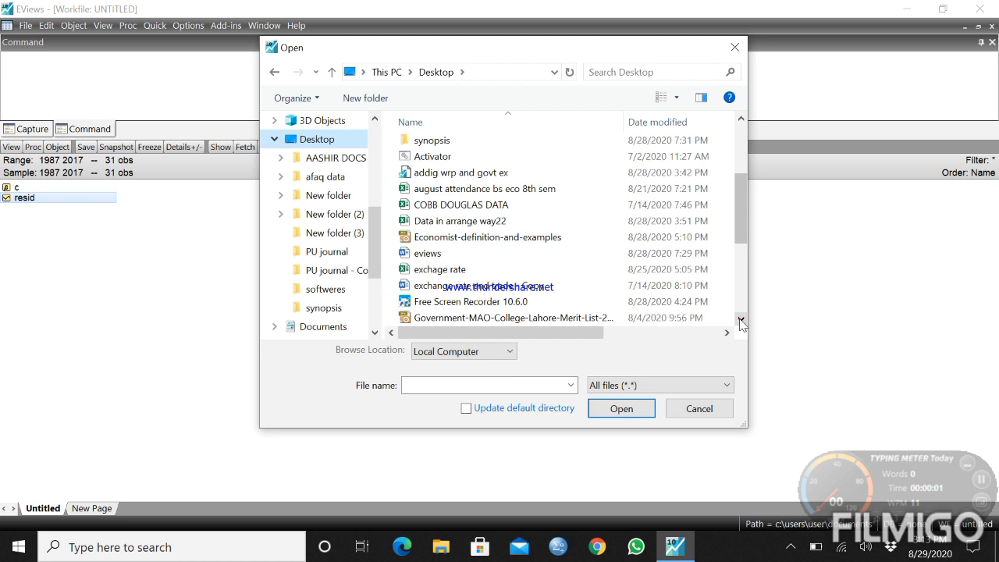
pyautogui.doubleClick(741, 321)
pyautogui.doubleClick(739, 321)
pyautogui.doubleClick(739, 321)
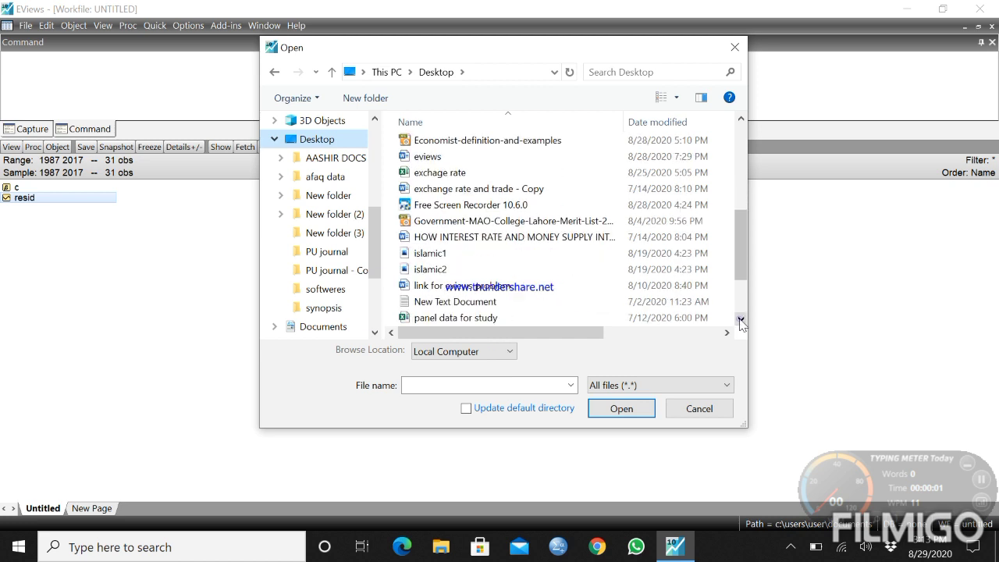
pyautogui.doubleClick(739, 321)
pyautogui.click(740, 320)
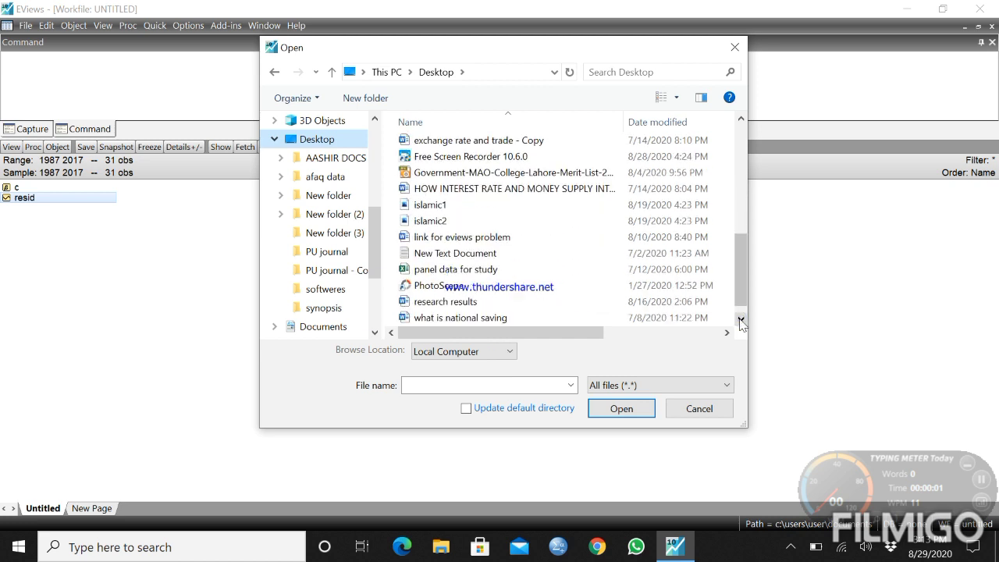
pyautogui.doubleClick(740, 320)
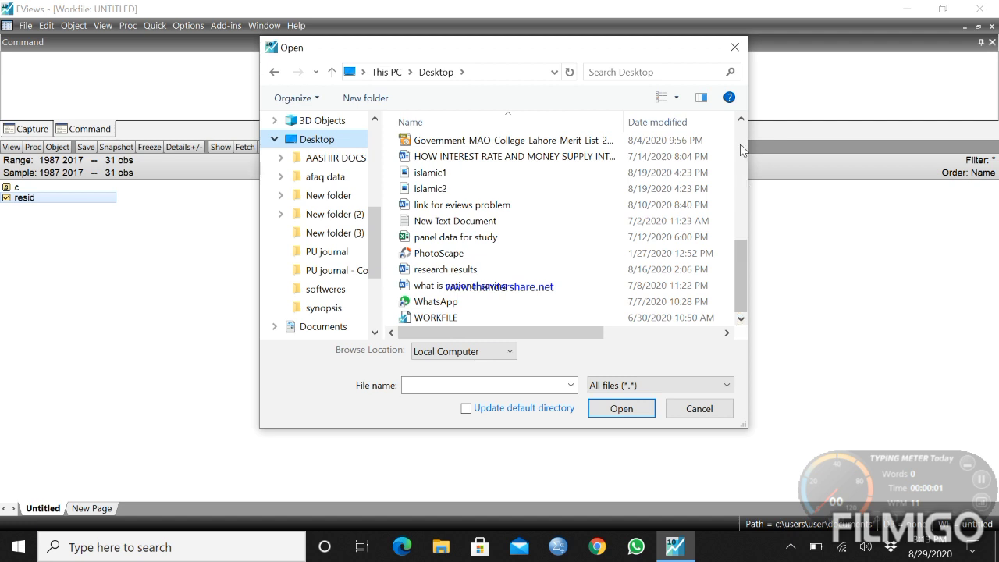
pyautogui.click(740, 120)
pyautogui.doubleClick(740, 120)
pyautogui.doubleClick(740, 120)
pyautogui.click(740, 120)
pyautogui.click(740, 120)
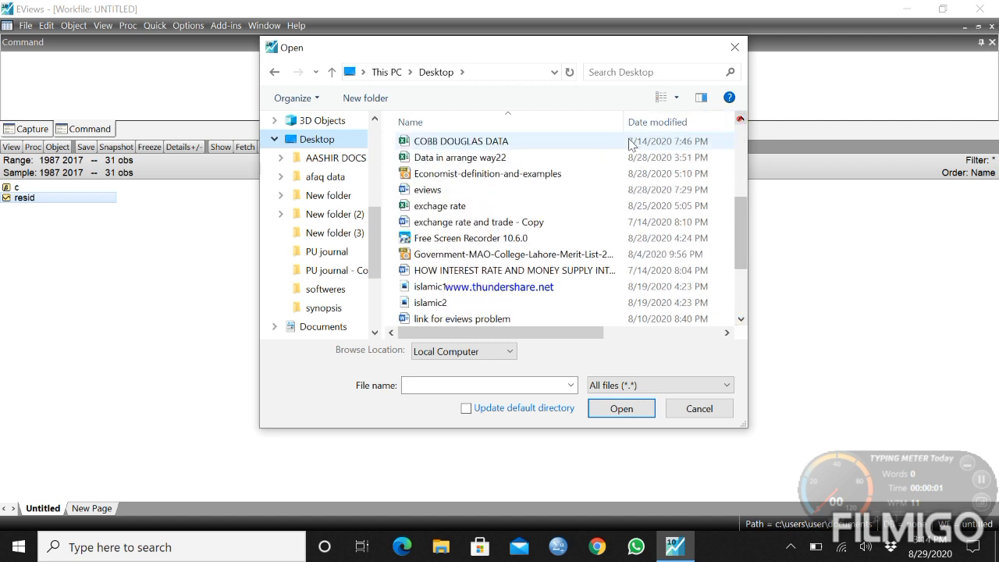
pyautogui.click(556, 160)
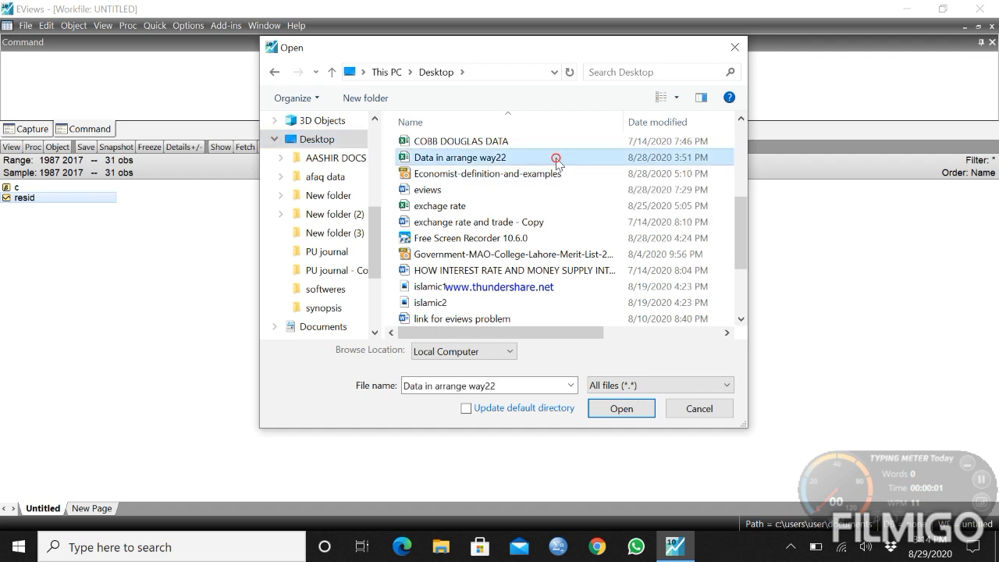
pyautogui.click(611, 412)
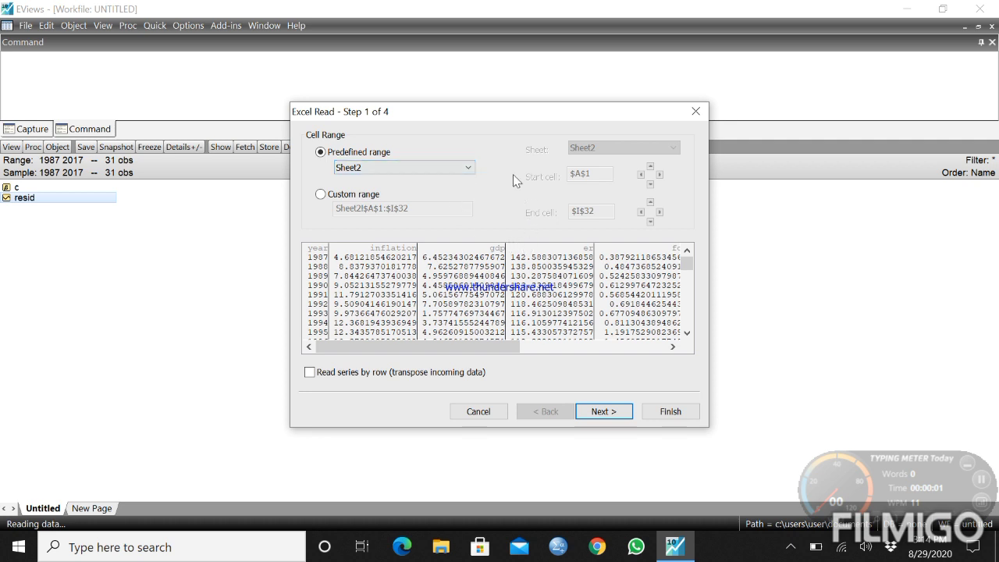
# Step: Accept the predefined Sheet2 range and the names-only header line, and set the year column's data type to Date
pyautogui.click(605, 411)
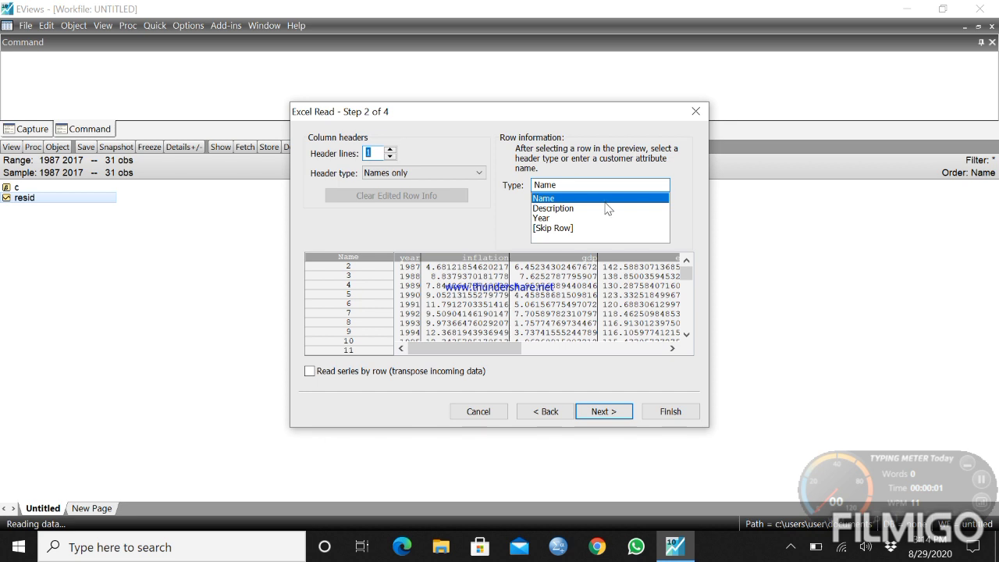
pyautogui.click(606, 412)
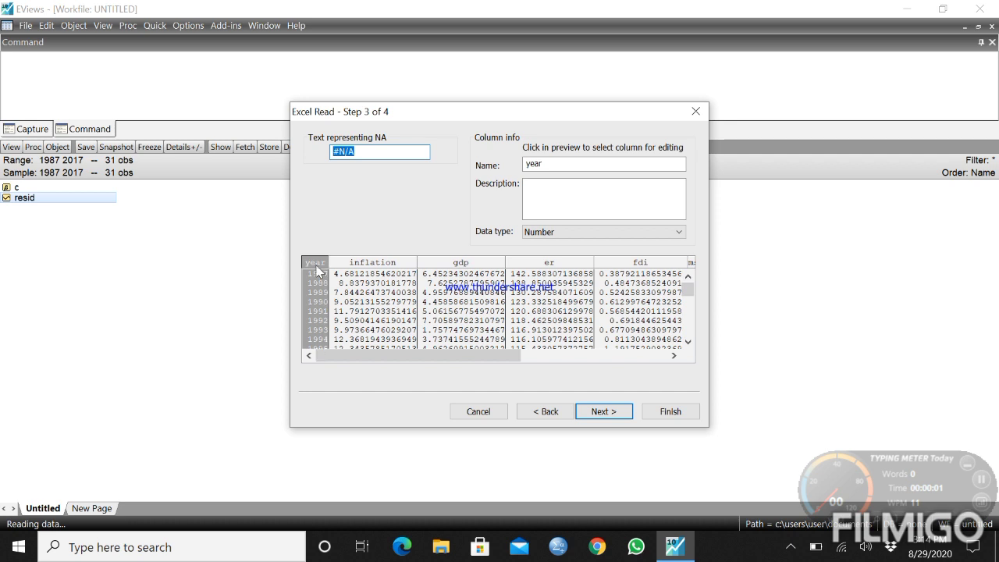
pyautogui.click(576, 232)
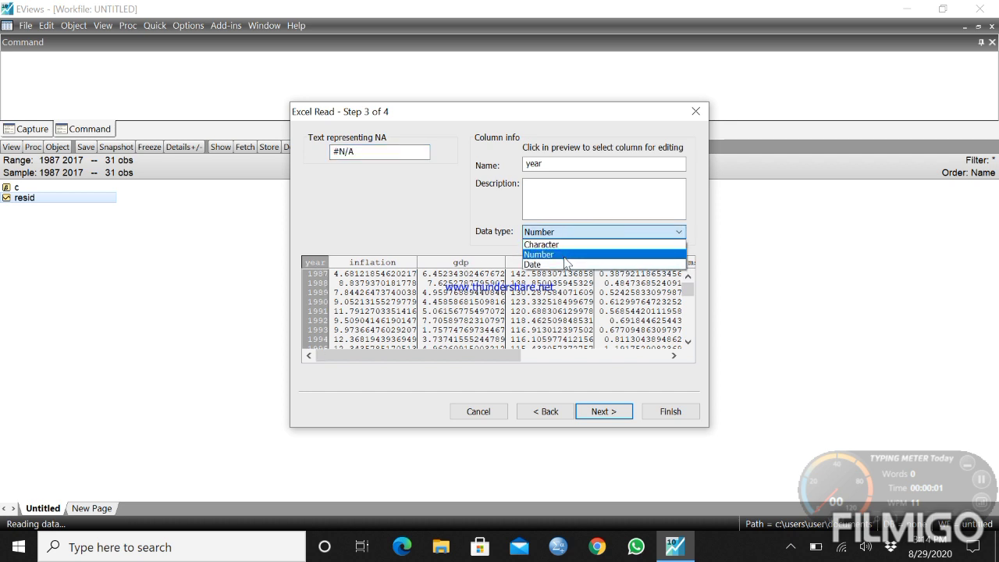
pyautogui.click(565, 265)
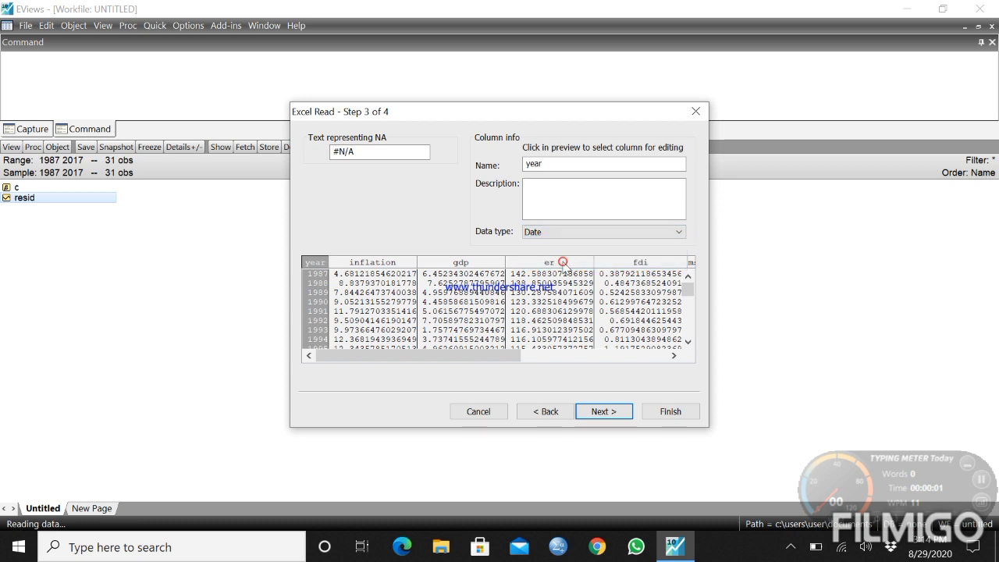
# Step: Check the name and data type of the inflation, gdp, er and fdi columns in the import preview
pyautogui.click(400, 263)
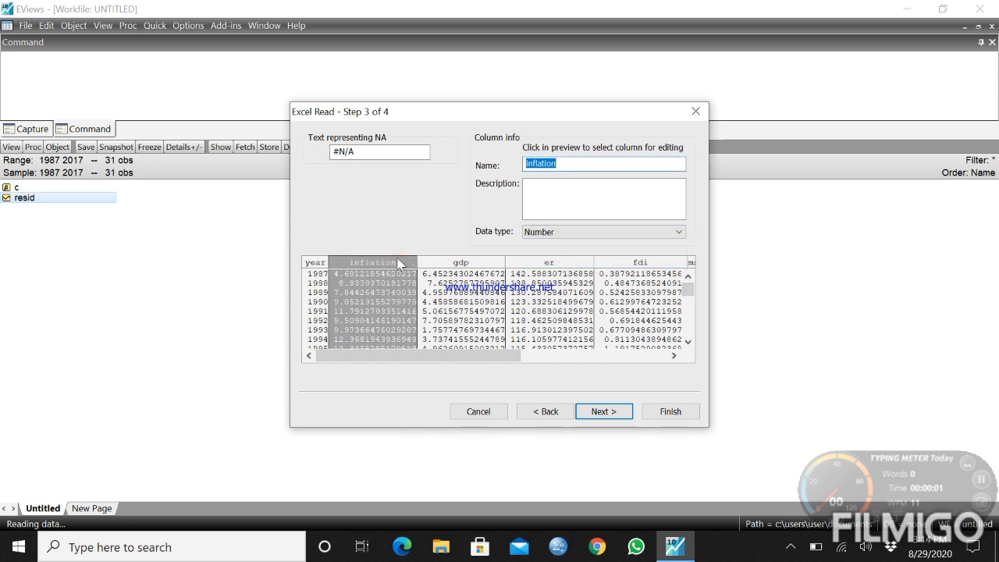
pyautogui.click(494, 275)
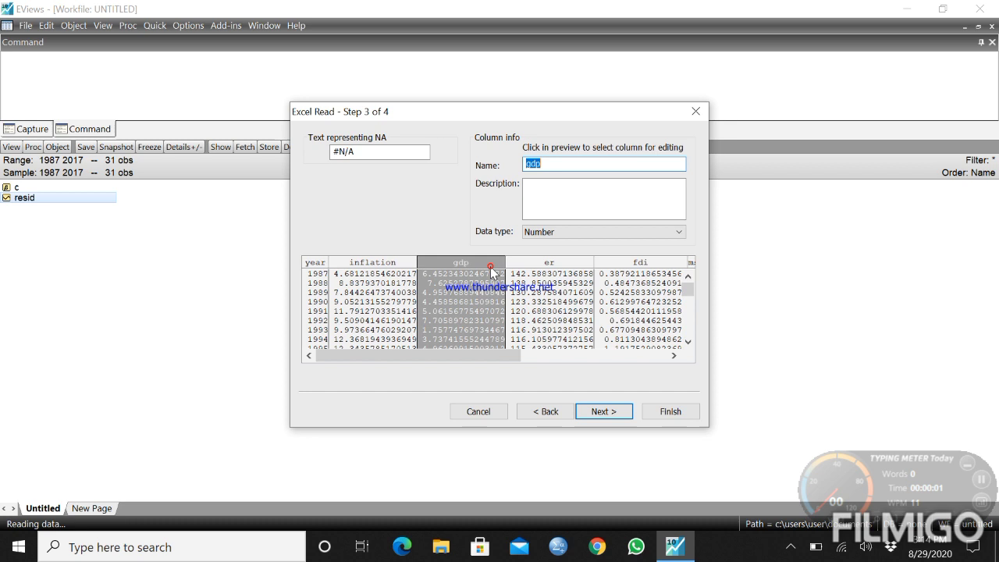
pyautogui.click(552, 265)
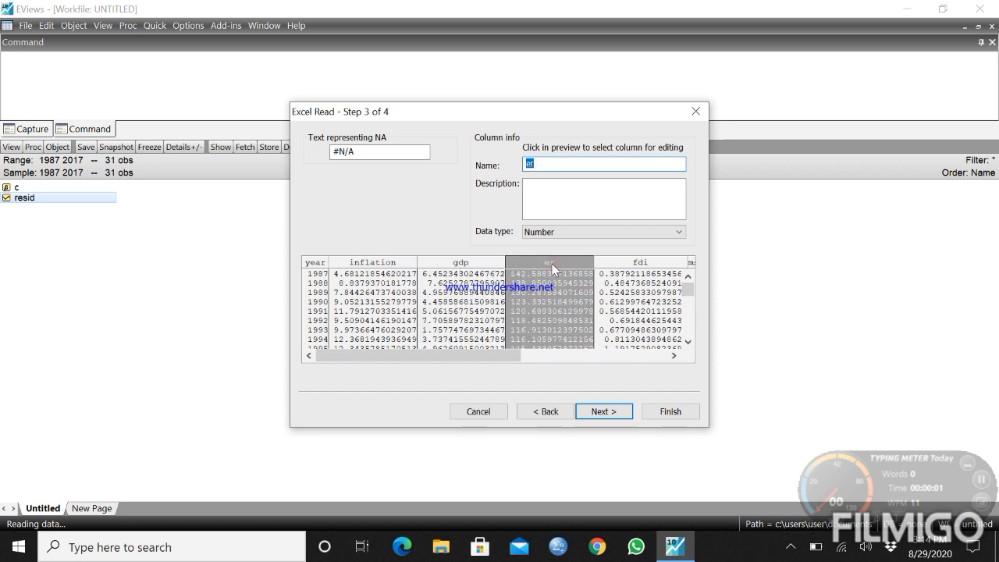
pyautogui.click(595, 265)
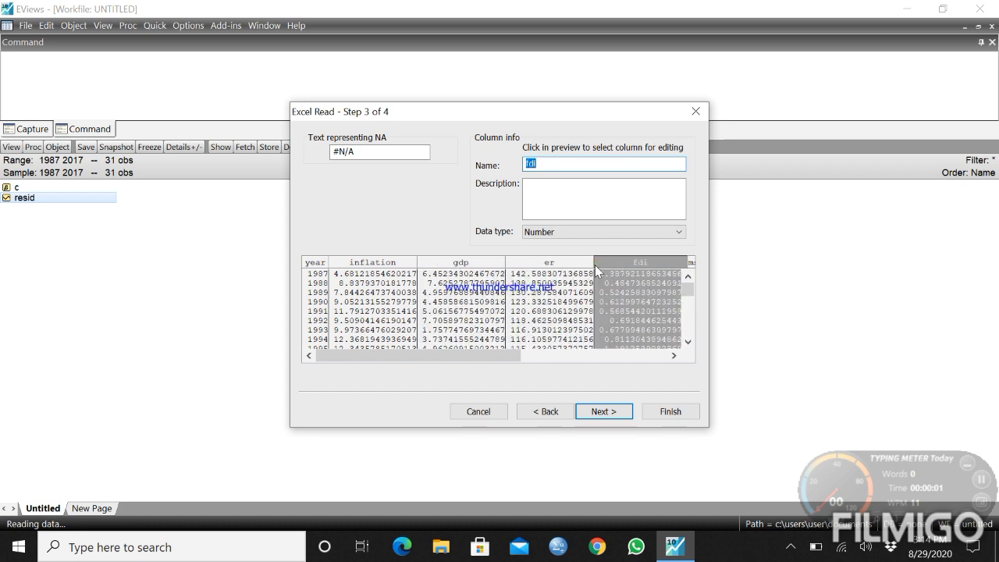
# Step: Finish the dated import with year as the date series, without linking the imported series to the external source
pyautogui.click(594, 412)
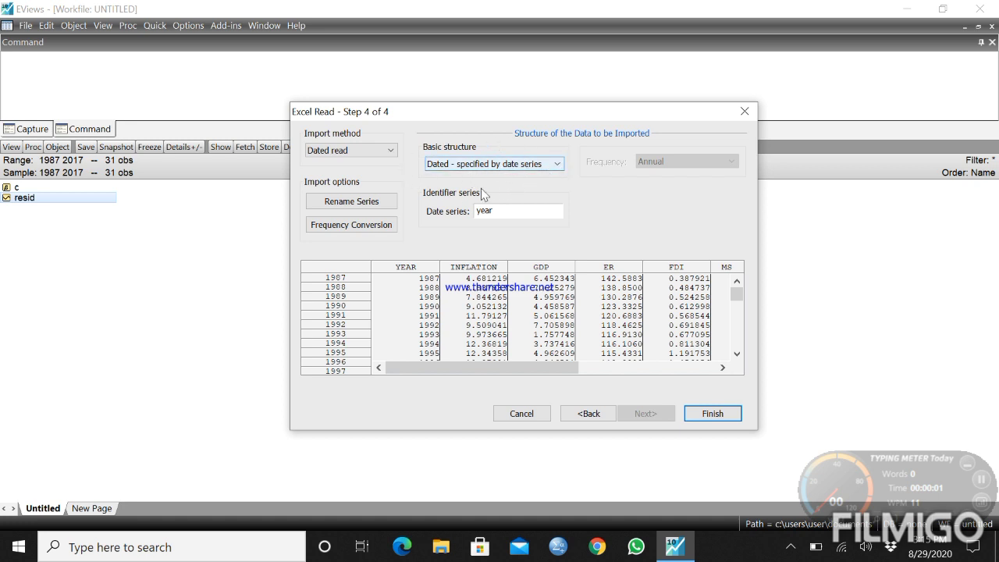
pyautogui.click(710, 415)
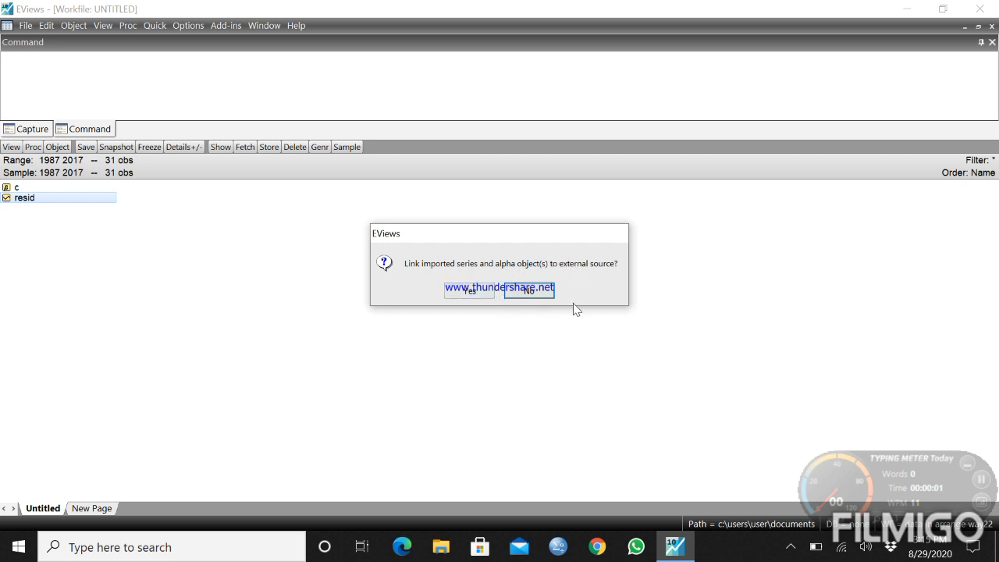
pyautogui.click(529, 292)
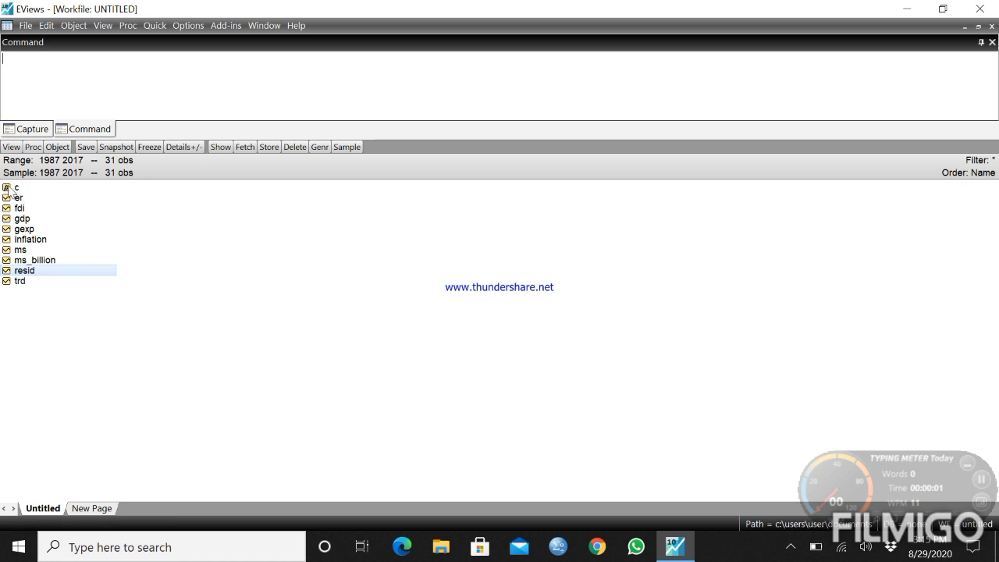
# Step: Rename the inflation series to inf, keeping its display name
pyautogui.click(32, 240)
pyautogui.rightClick(32, 240)
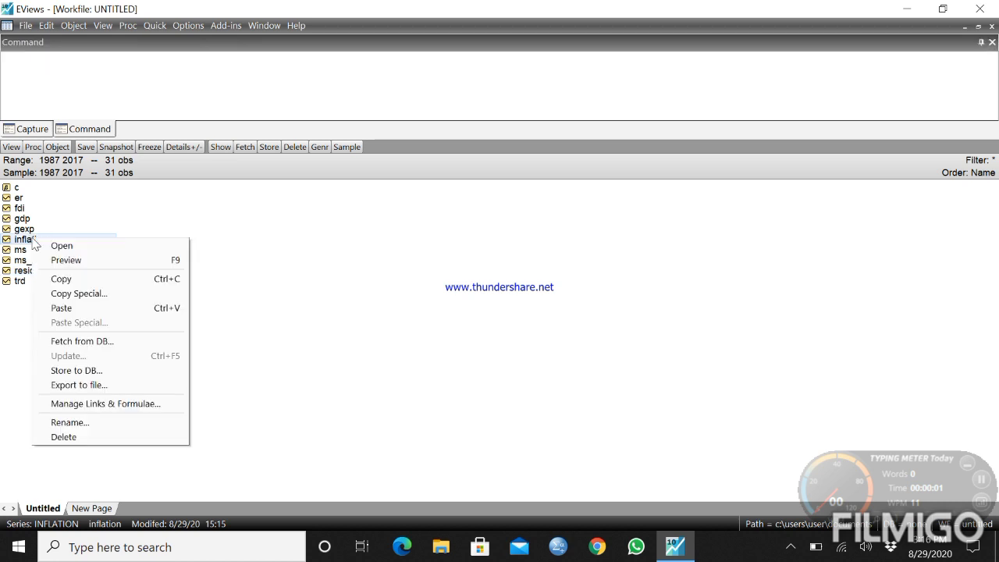
pyautogui.click(99, 425)
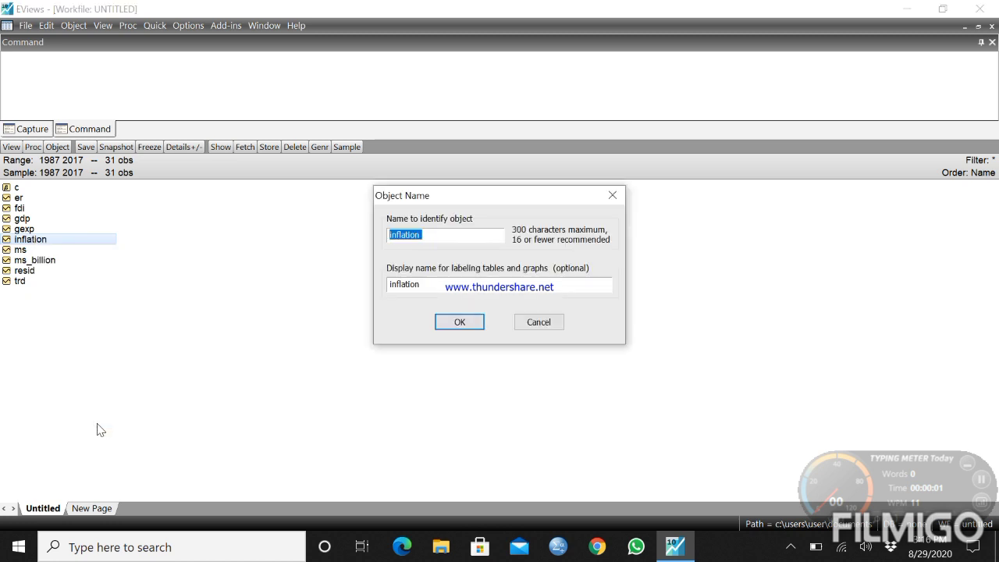
pyautogui.press('BackSpace')
pyautogui.write('inf')
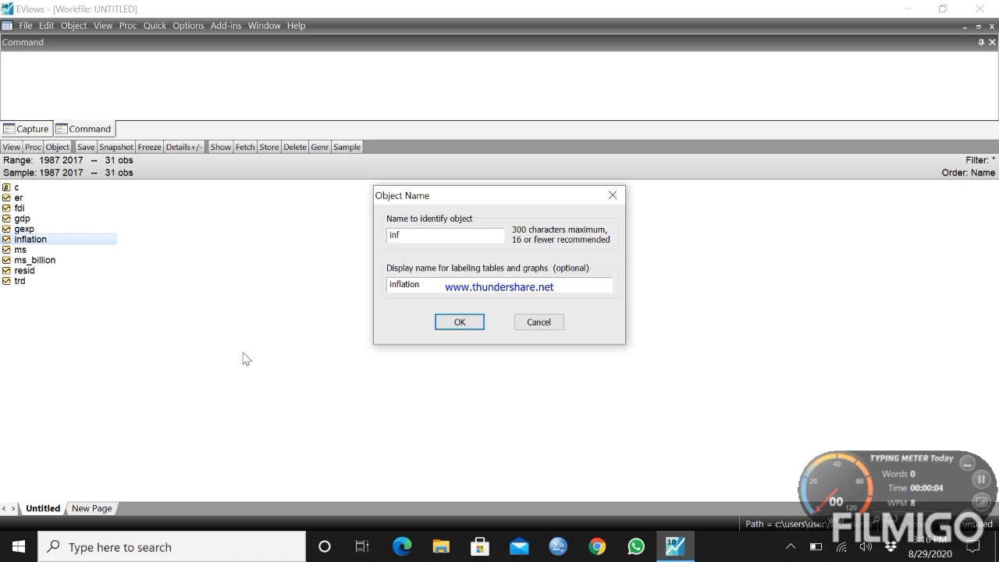
pyautogui.click(451, 323)
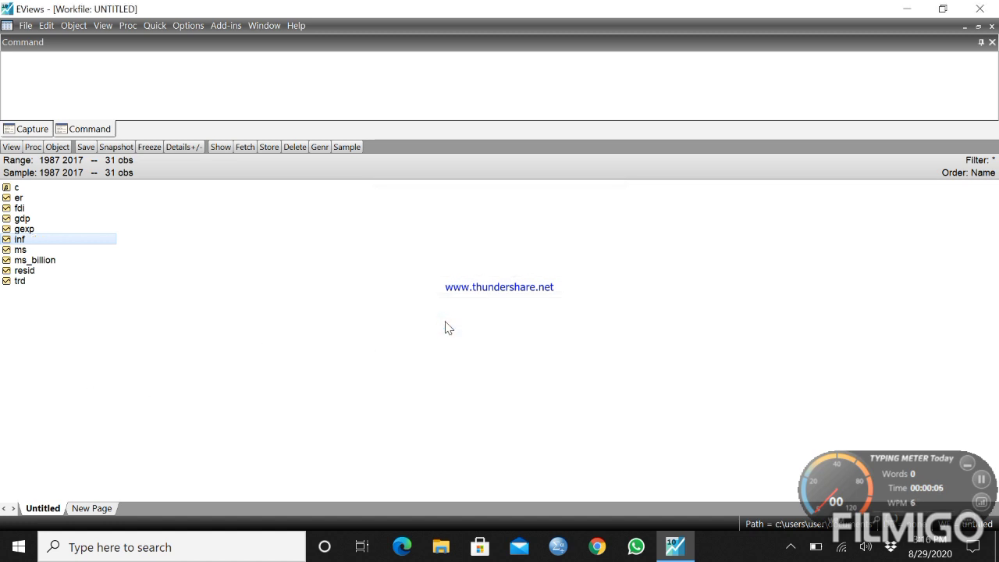
# Step: Rename the ms_billion series to msb, keeping its display name
pyautogui.click(43, 260)
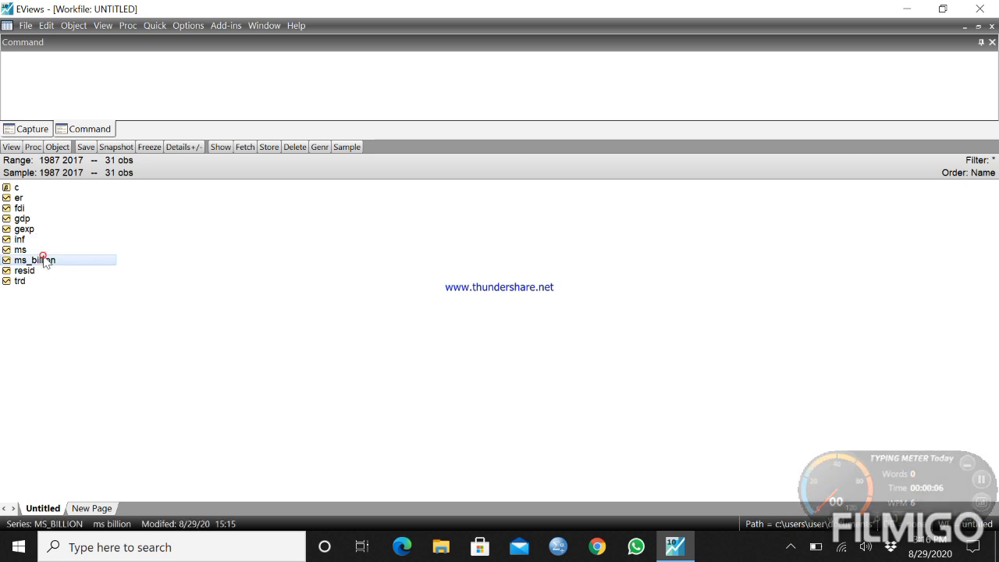
pyautogui.rightClick(43, 259)
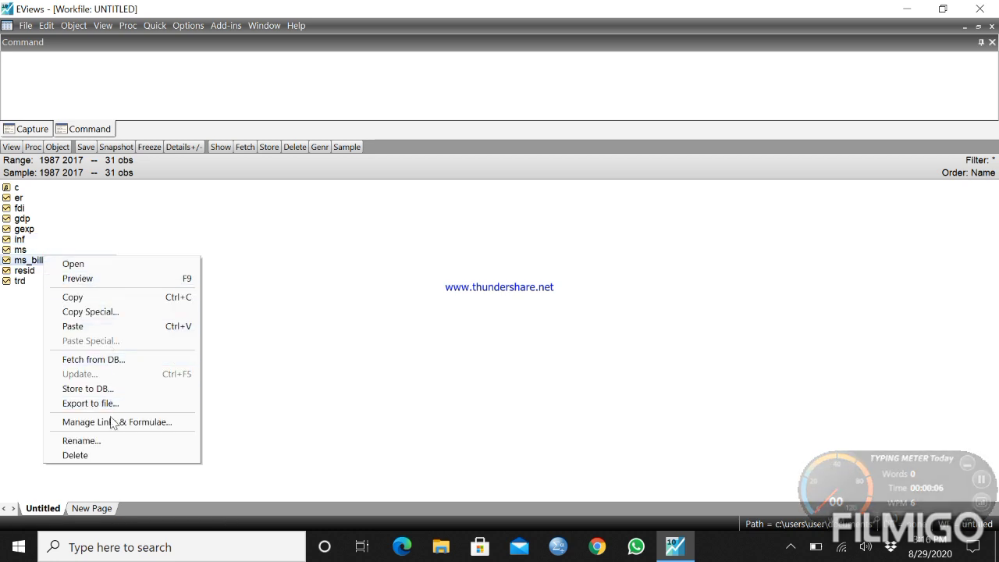
pyautogui.click(113, 442)
pyautogui.press('BackSpace')
pyautogui.write('ms')
pyautogui.write('b')
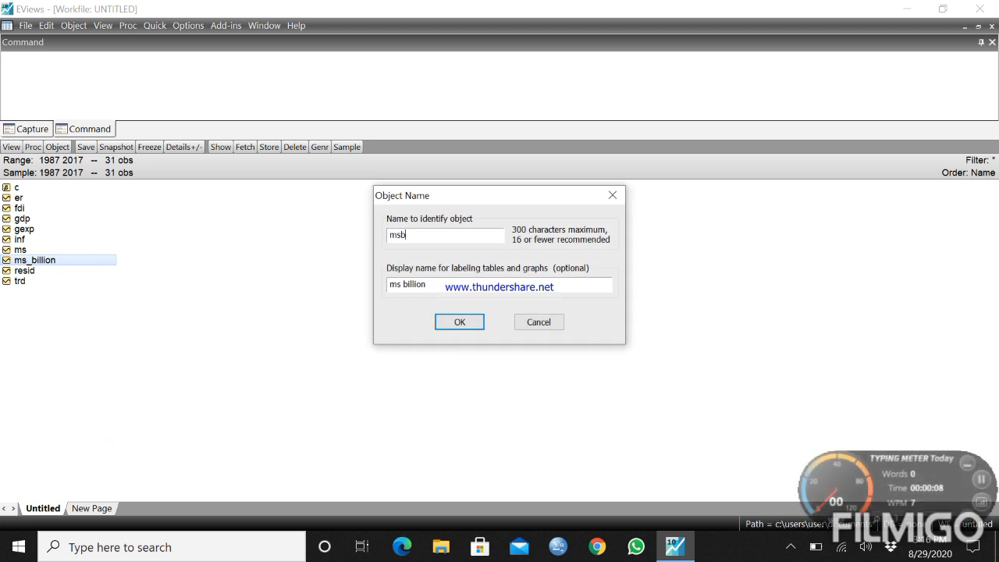
pyautogui.press('Return')
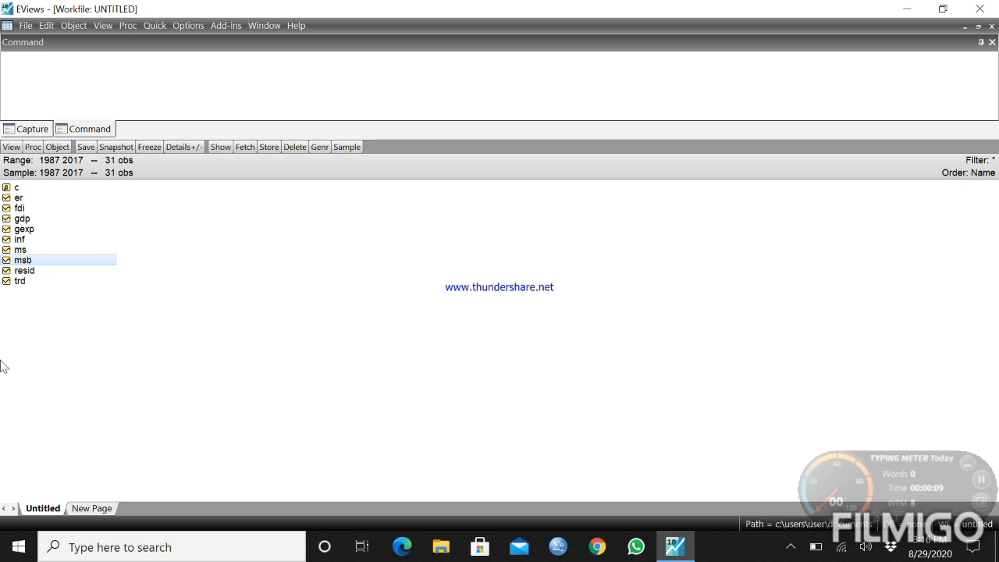
# Step: Inspect the yearly values of the msb series and close its window
pyautogui.doubleClick(46, 265)
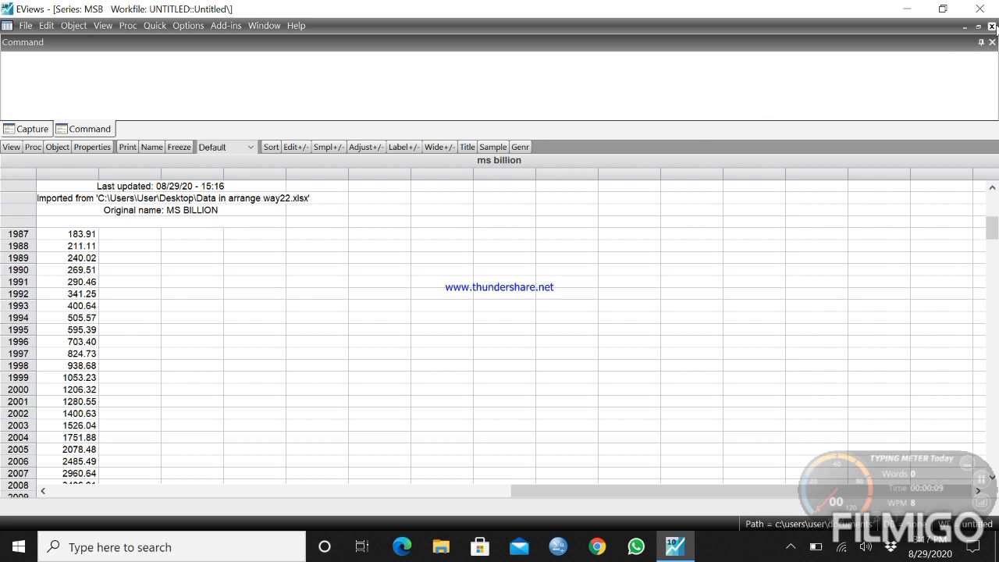
pyautogui.click(993, 26)
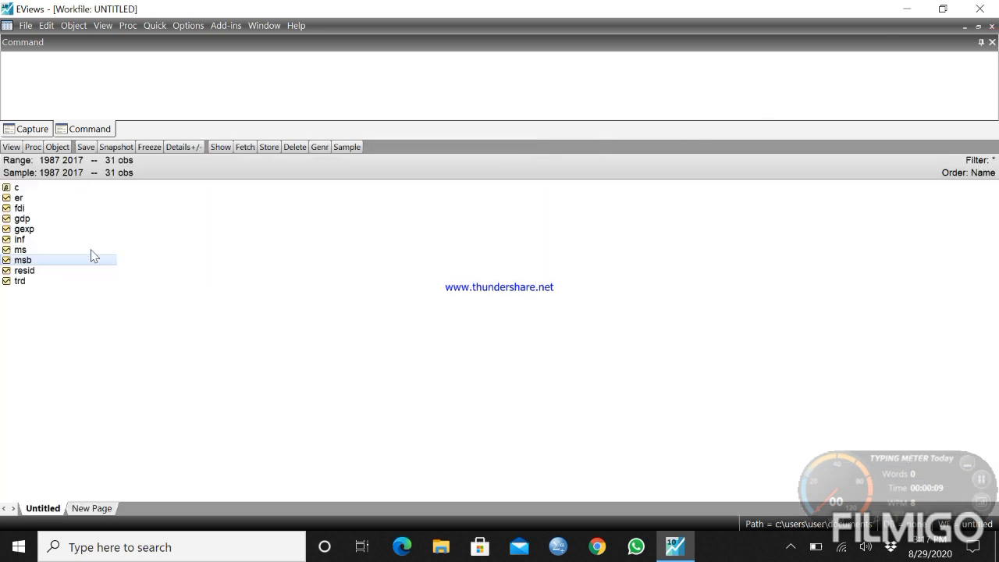